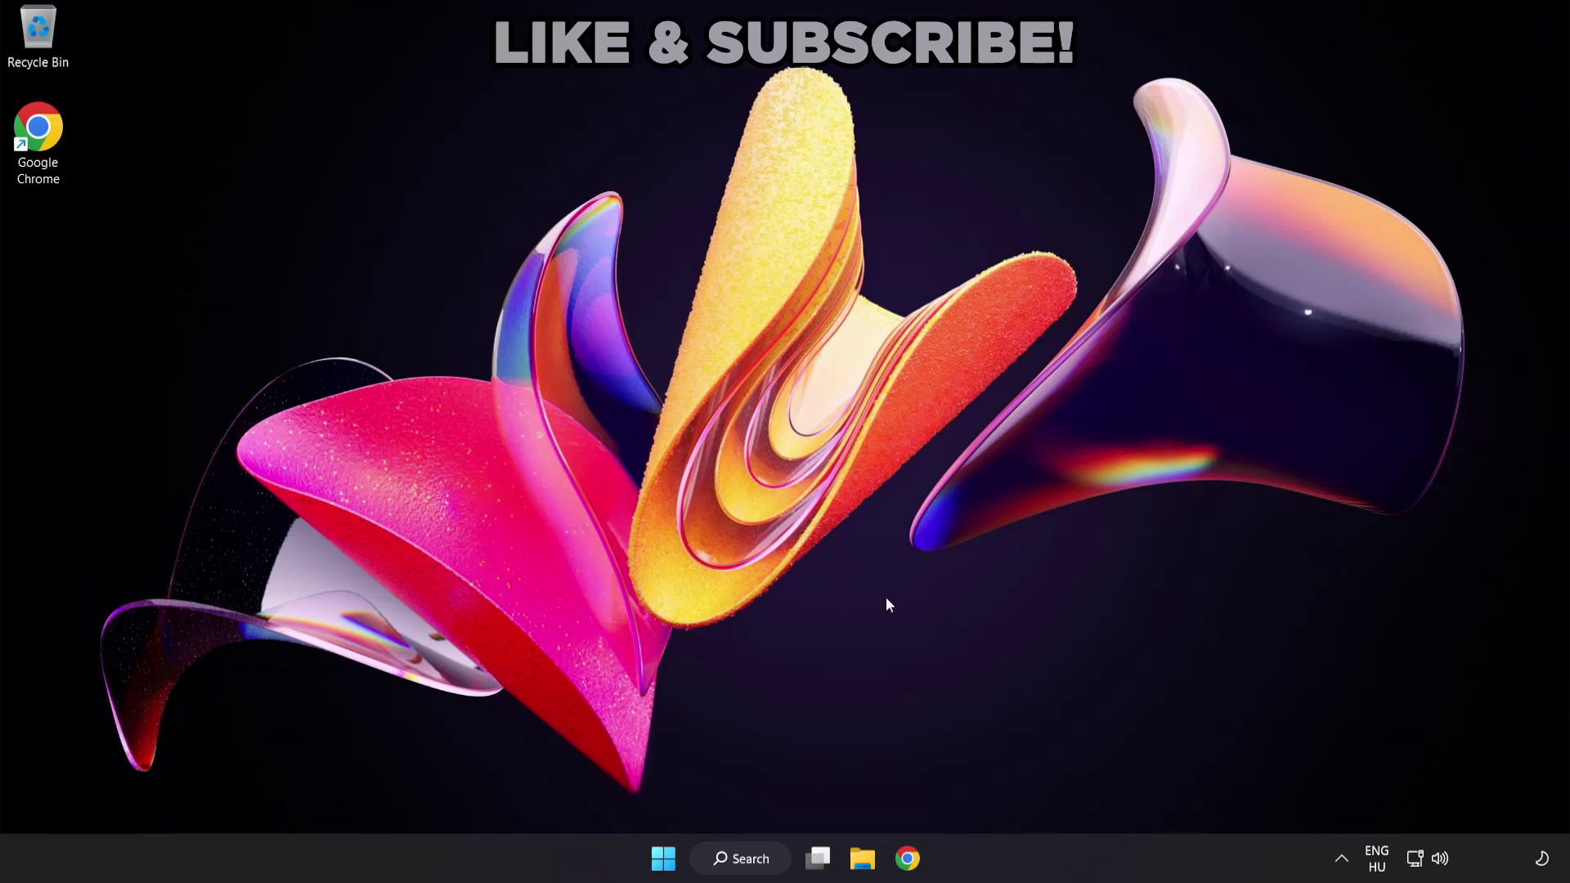
# Switch the output device from CABLE Input to Speakers (High Definition Audio Device) in Quick Settings
pyautogui.click(1440, 861)
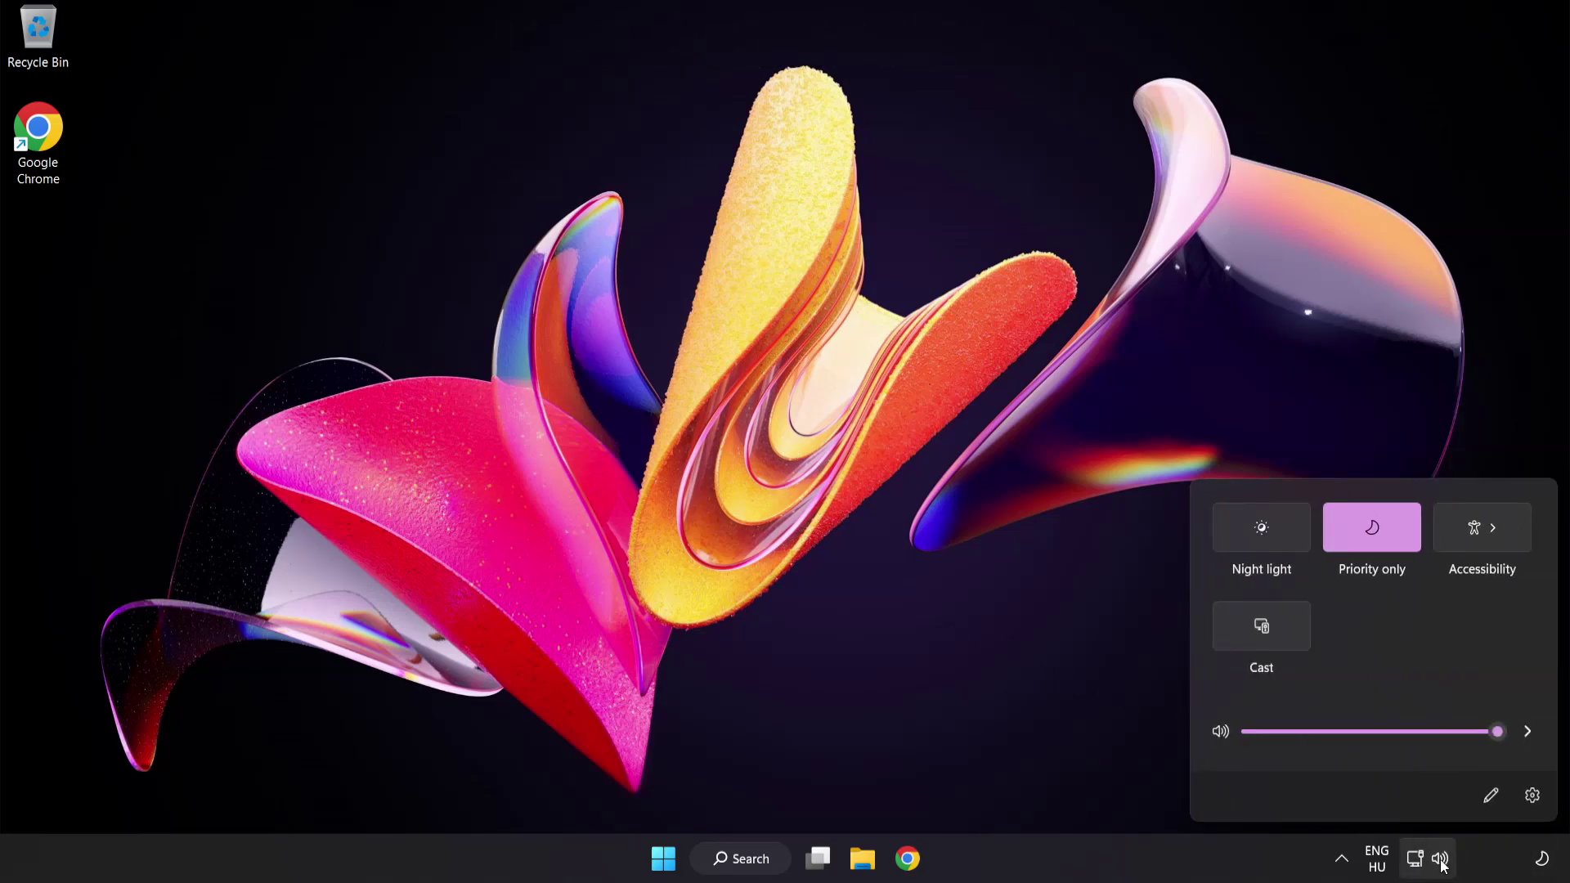
pyautogui.click(1526, 733)
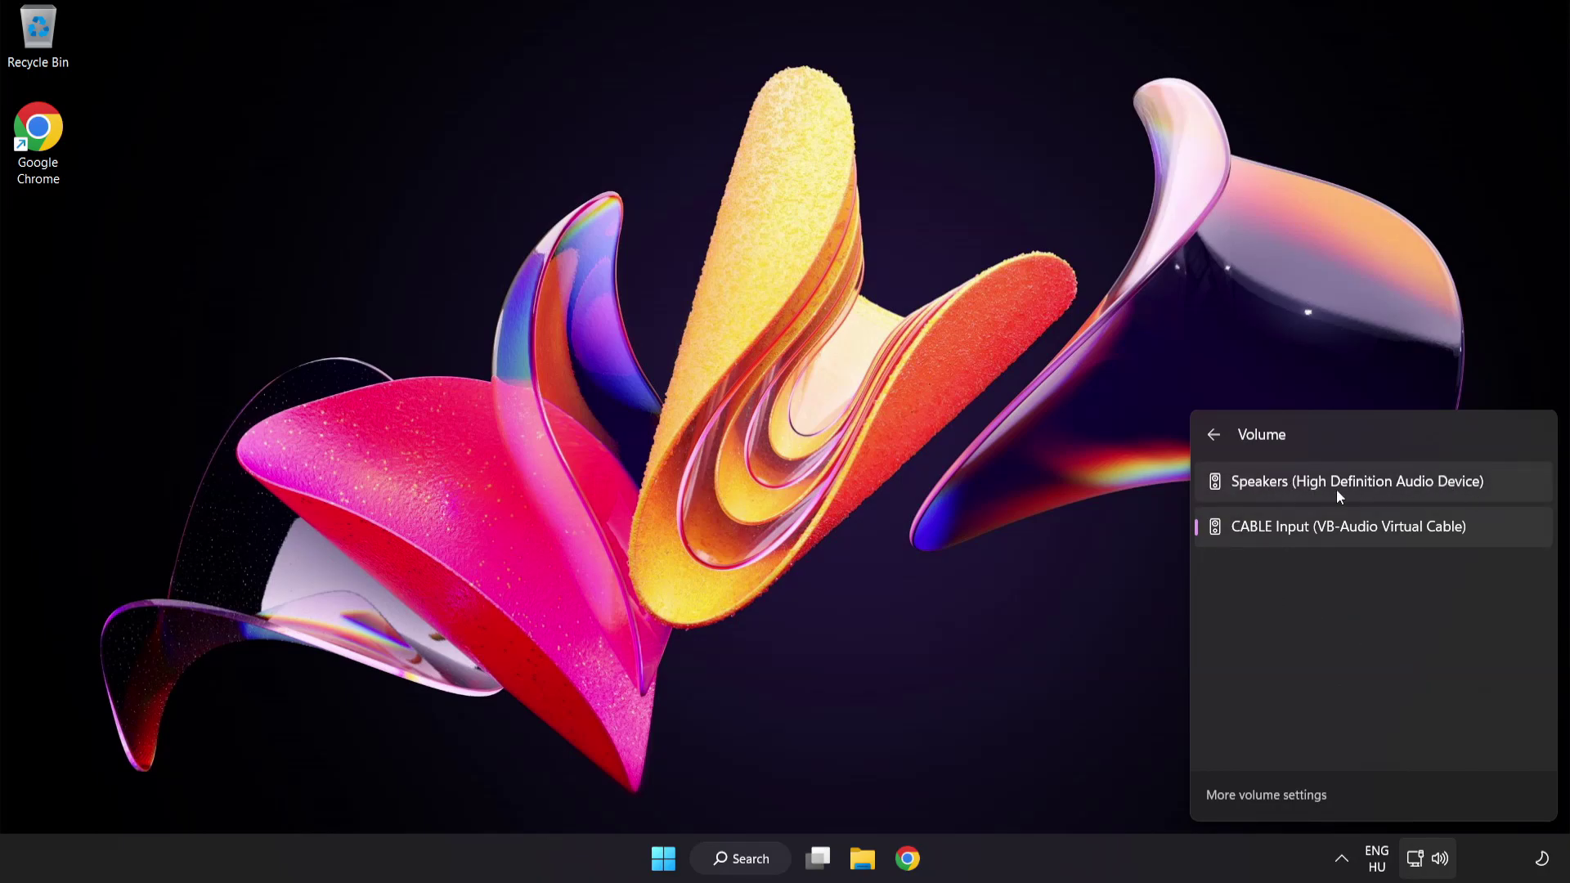
pyautogui.click(1501, 487)
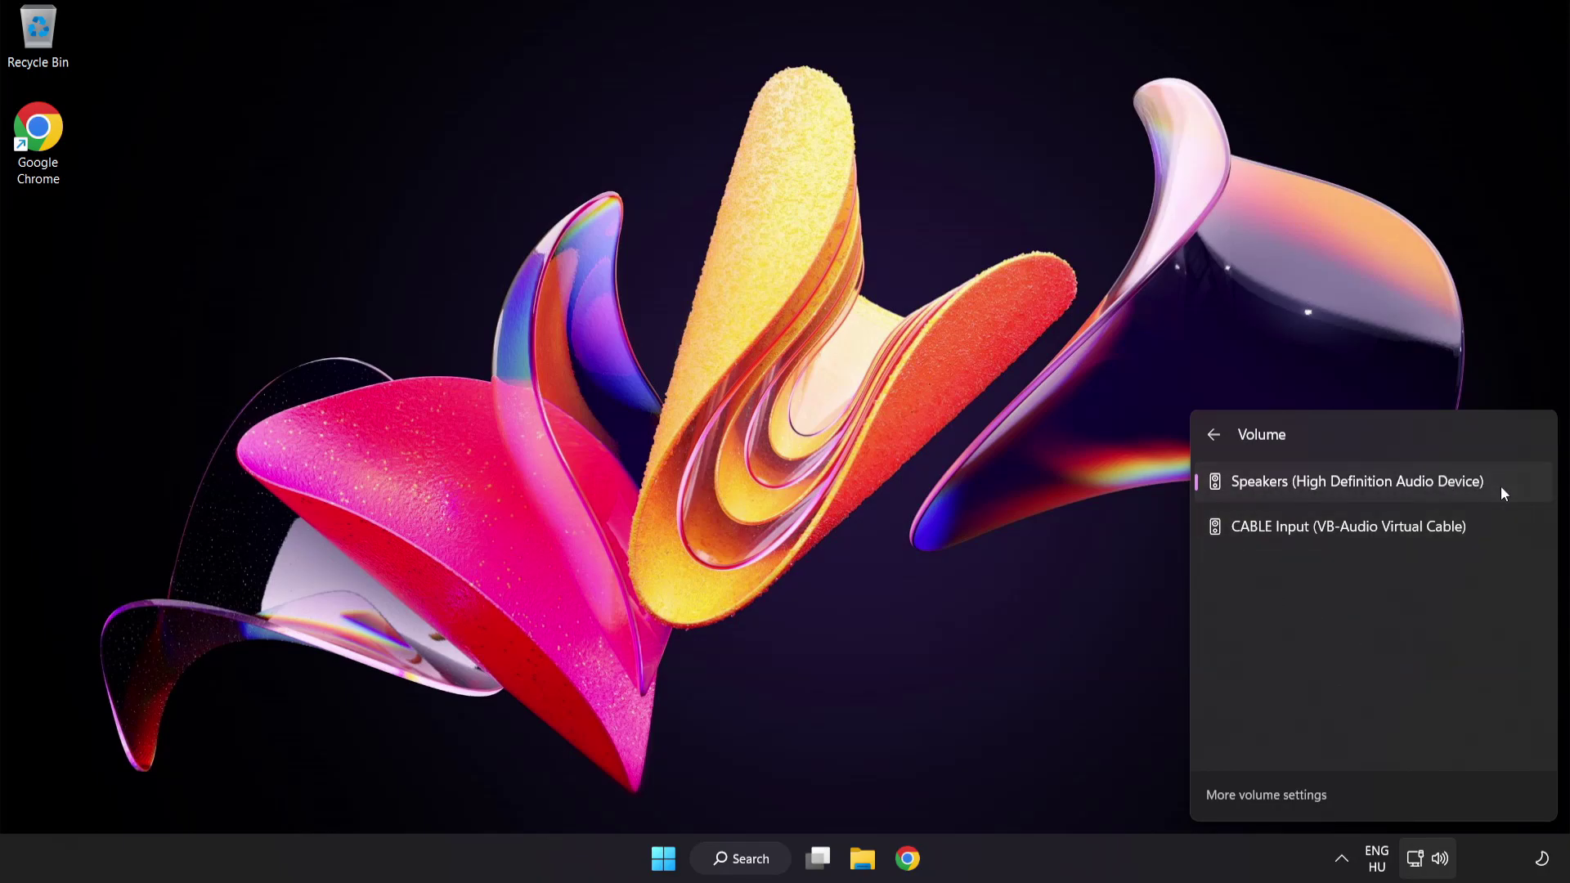
pyautogui.click(753, 431)
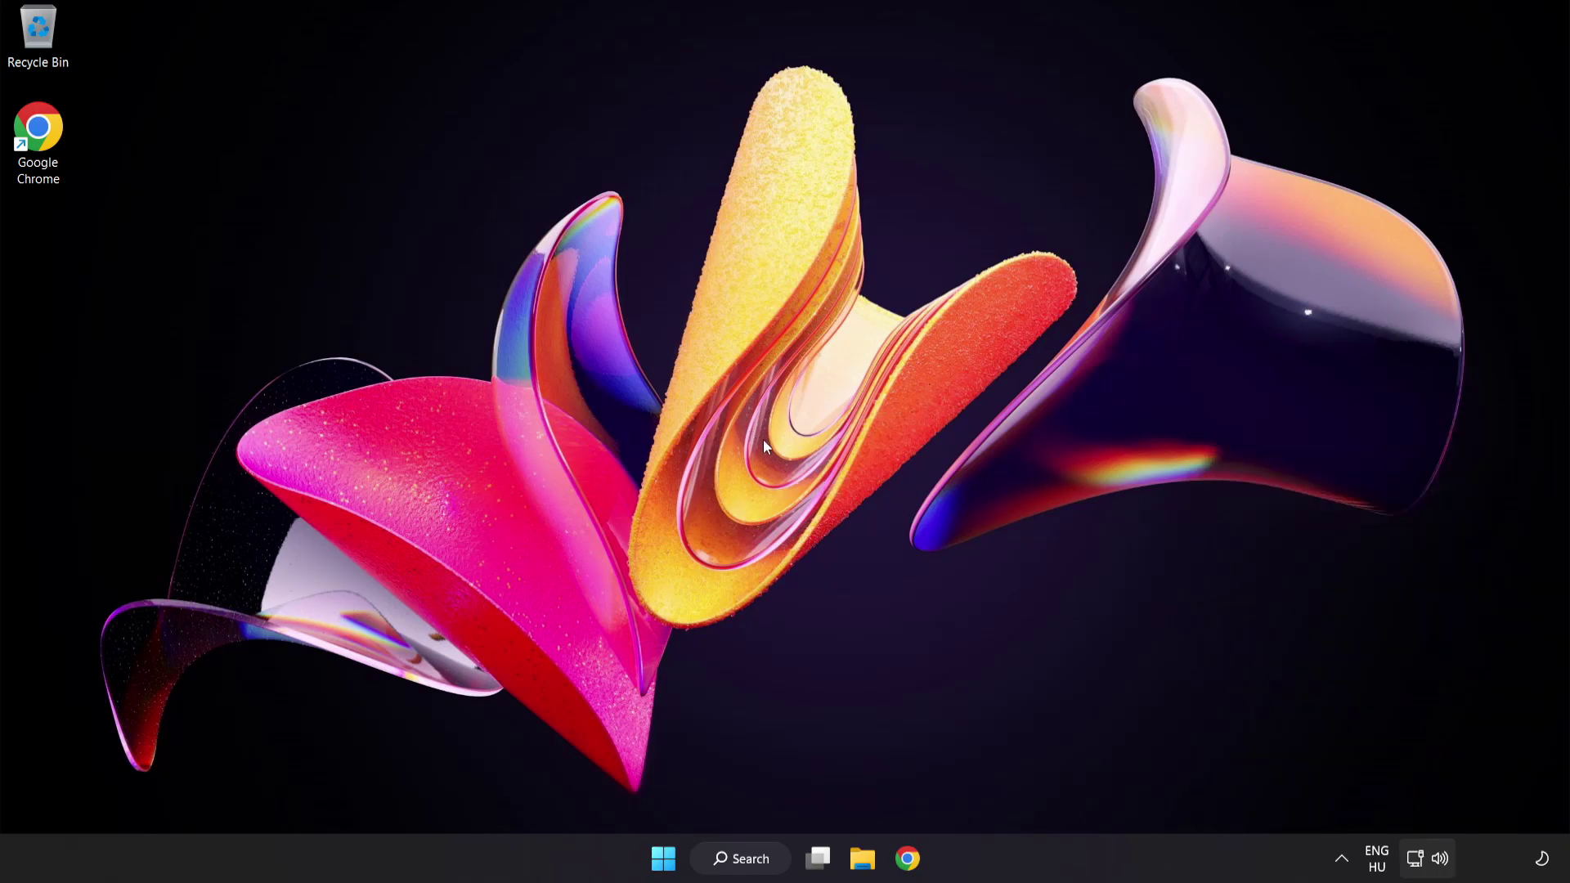
# Open the Volume mixer from the speaker icon and reset sound devices and app volumes to defaults
pyautogui.rightClick(1442, 857)
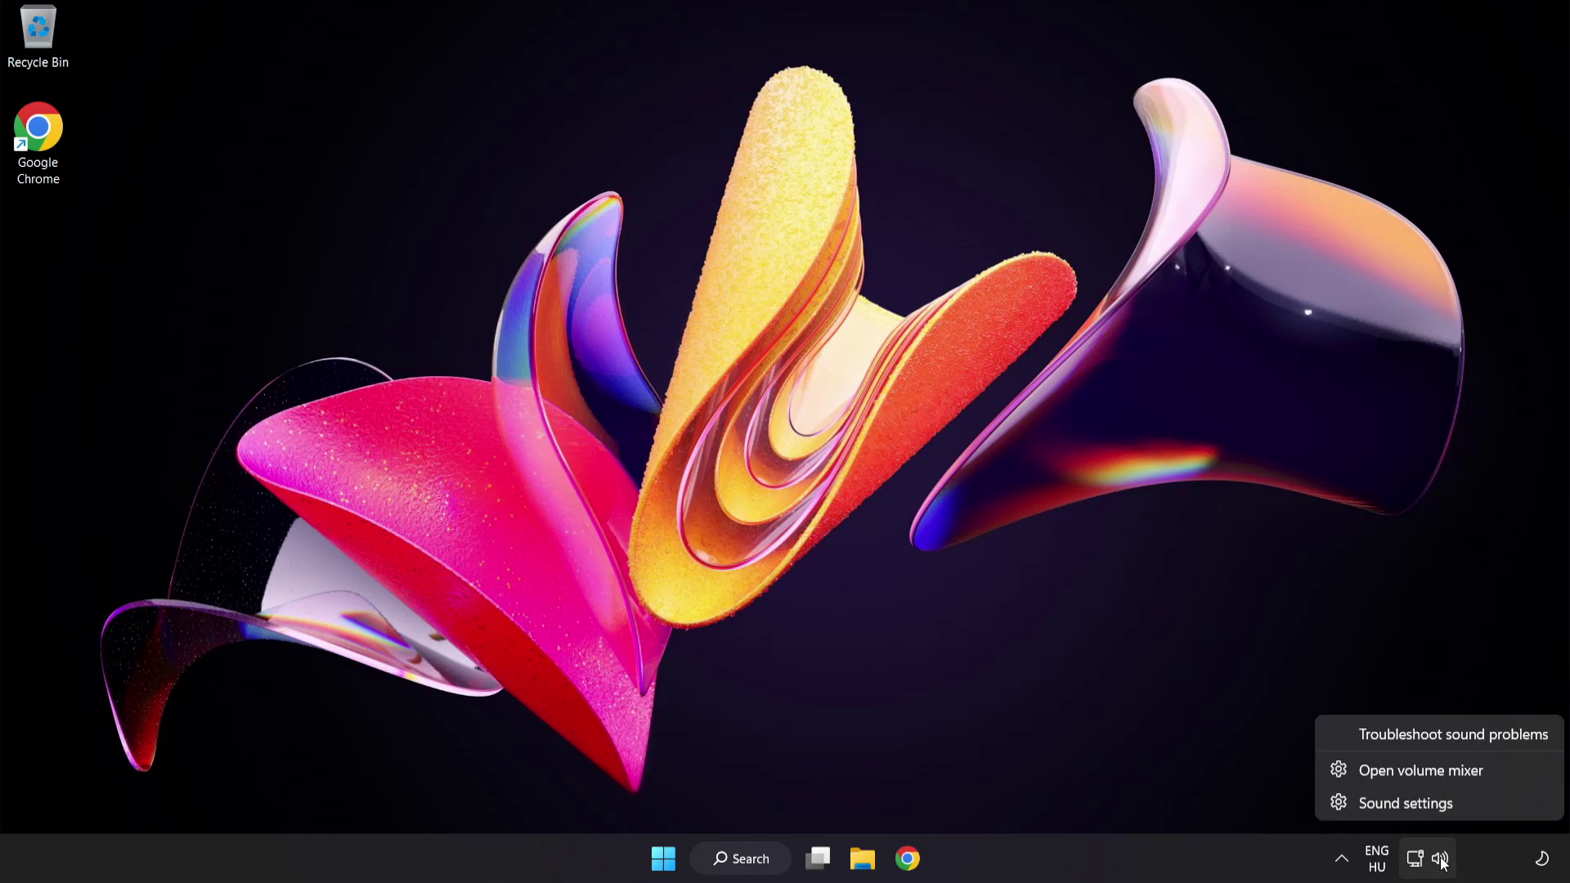
pyautogui.click(1507, 774)
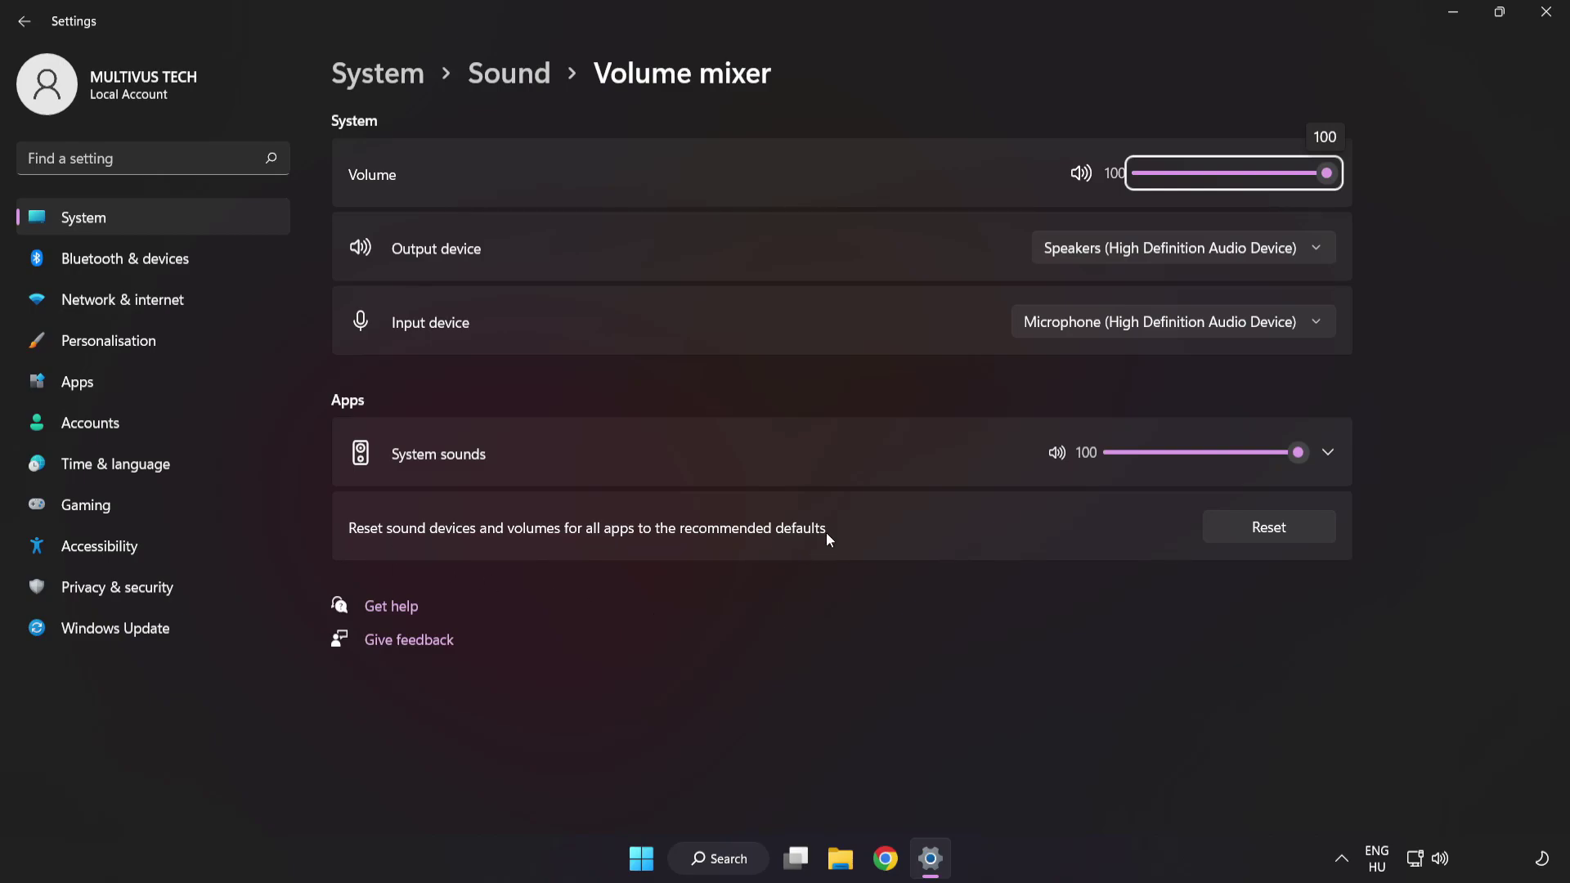
pyautogui.click(1303, 543)
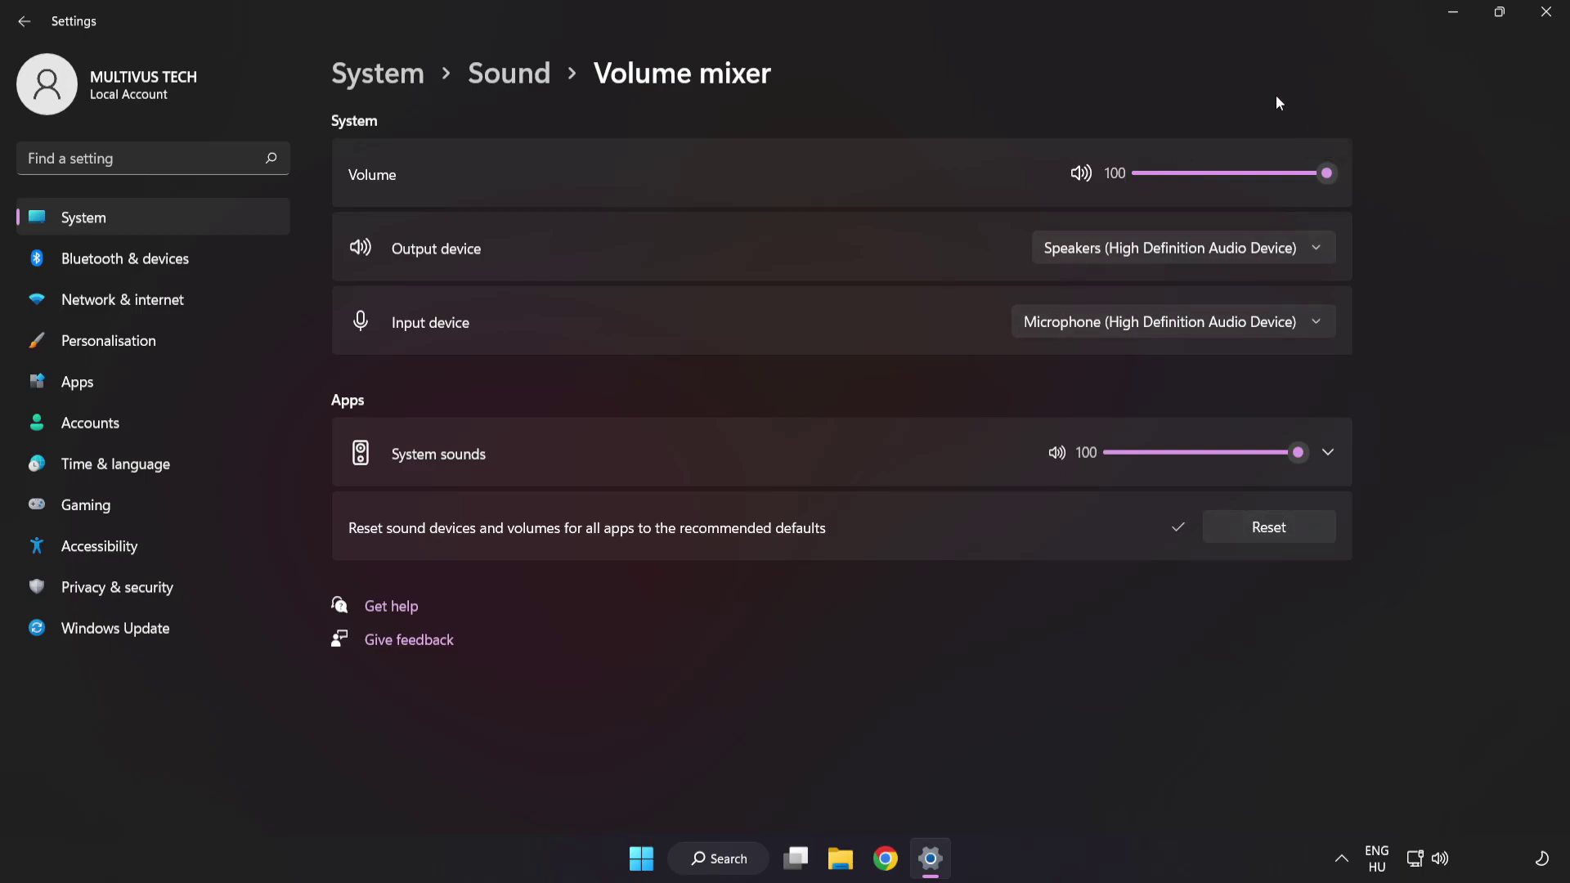
# Reopen the Sound settings page, leave master volume at 100, and scroll down to More sound settings
pyautogui.click(1547, 18)
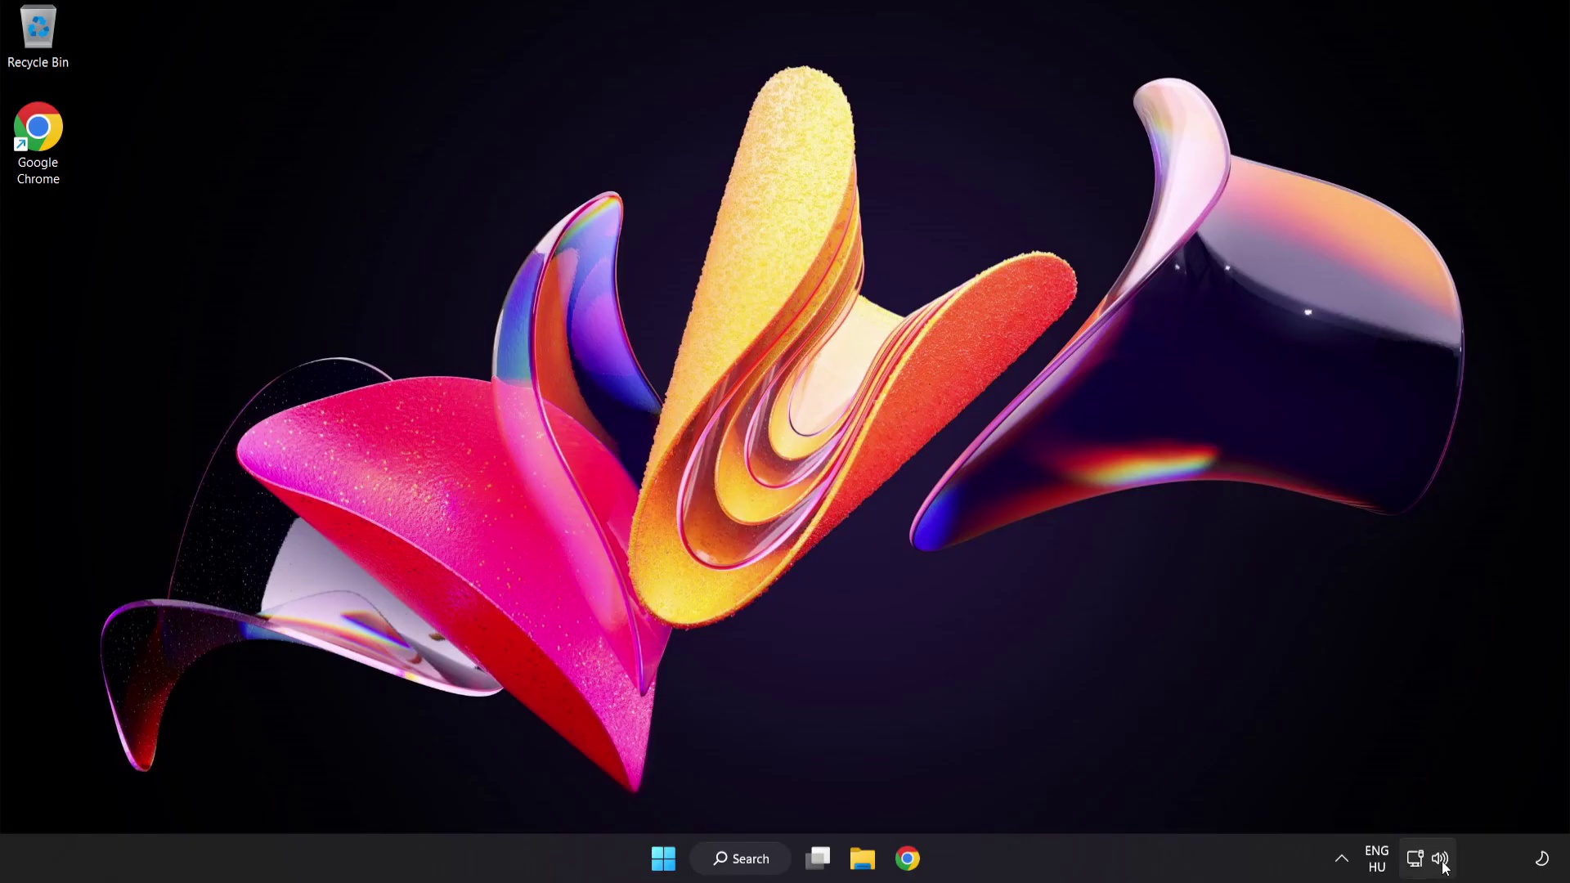
pyautogui.rightClick(1441, 858)
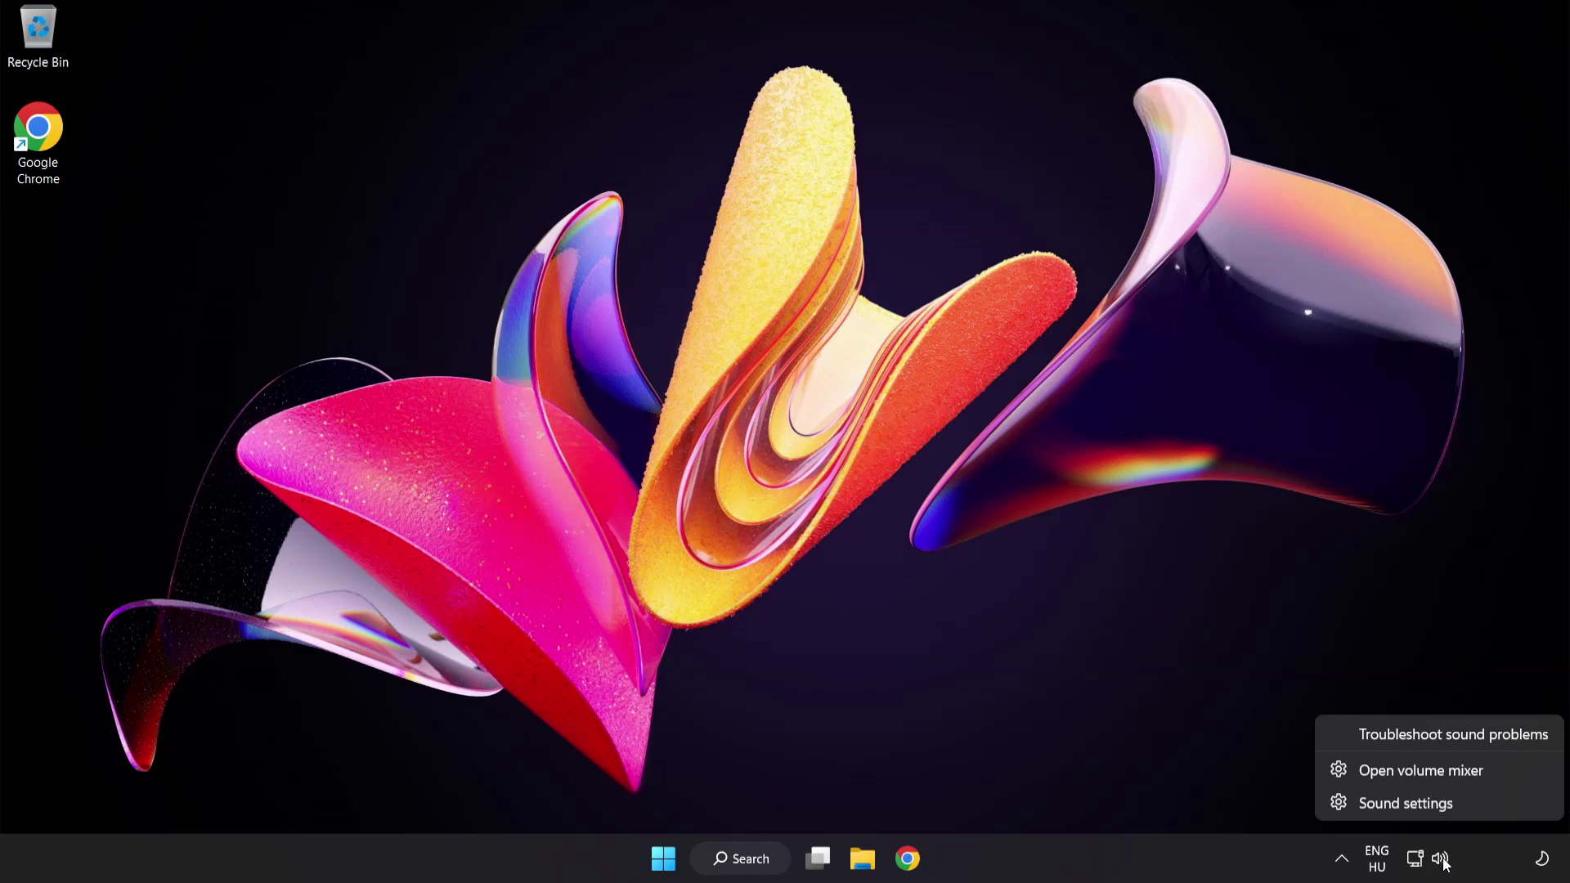
pyautogui.click(1457, 807)
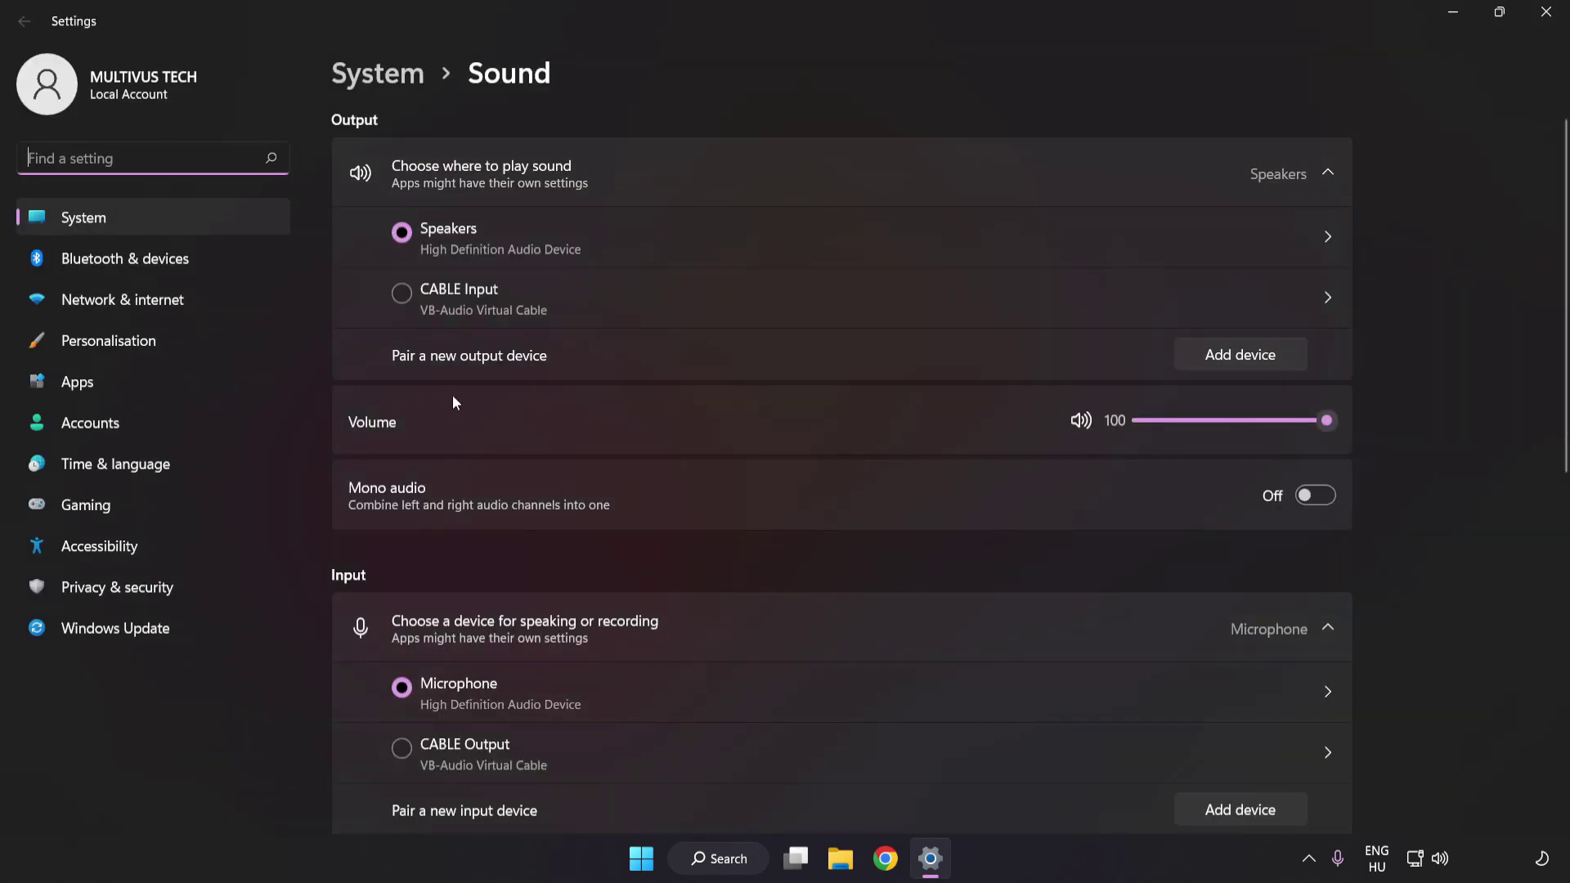
pyautogui.moveTo(1313, 431); pyautogui.dragTo(1474, 427)
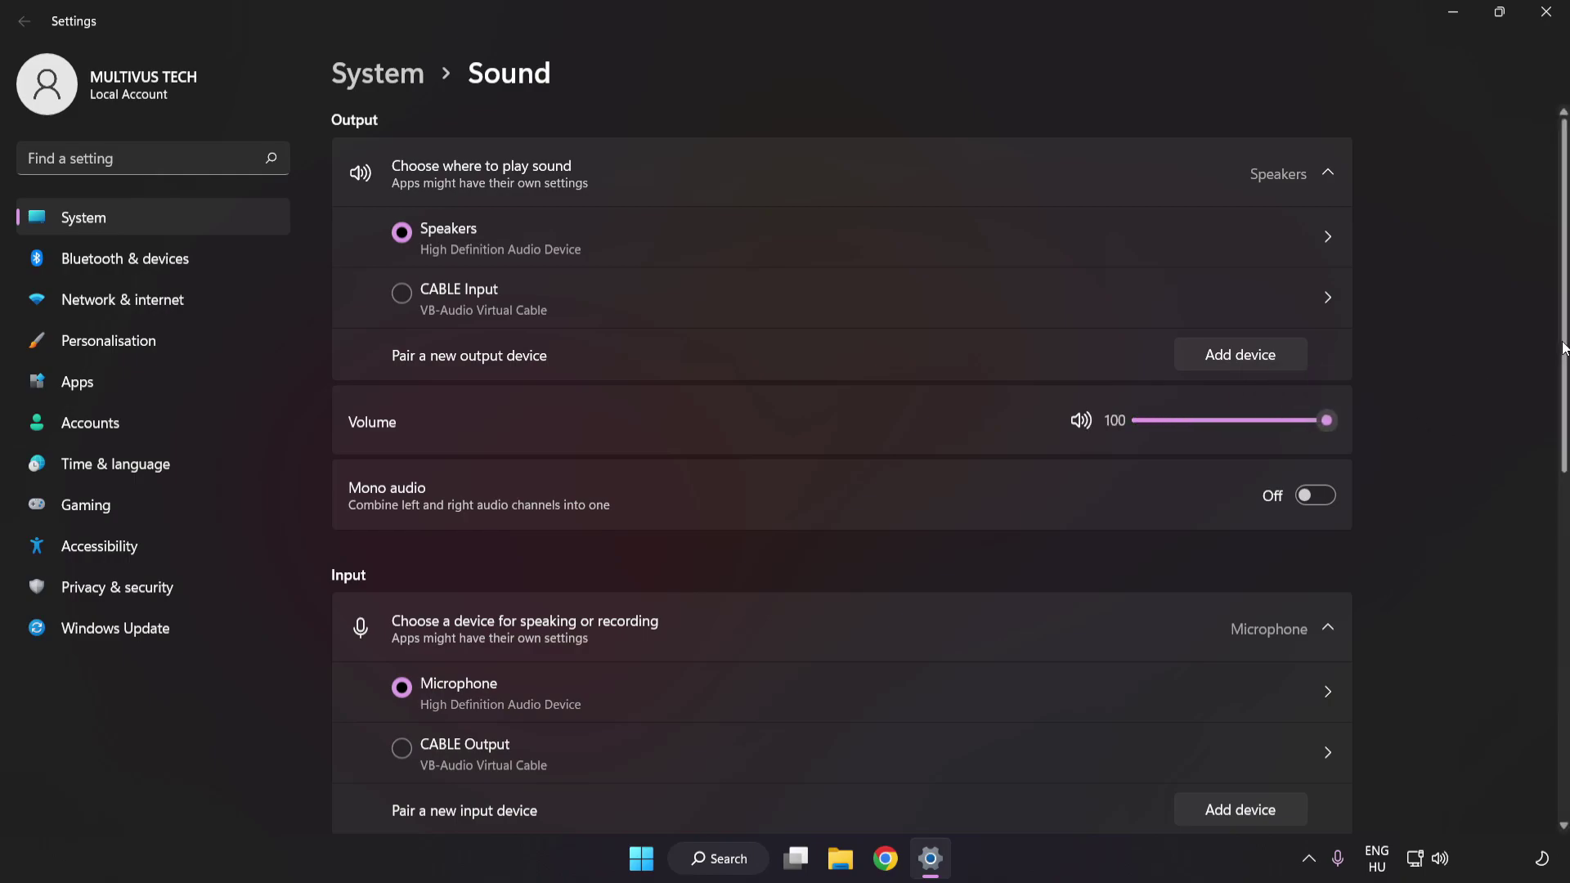
pyautogui.scroll(-5, 1544, 548)
pyautogui.scroll(-3, 1544, 548)
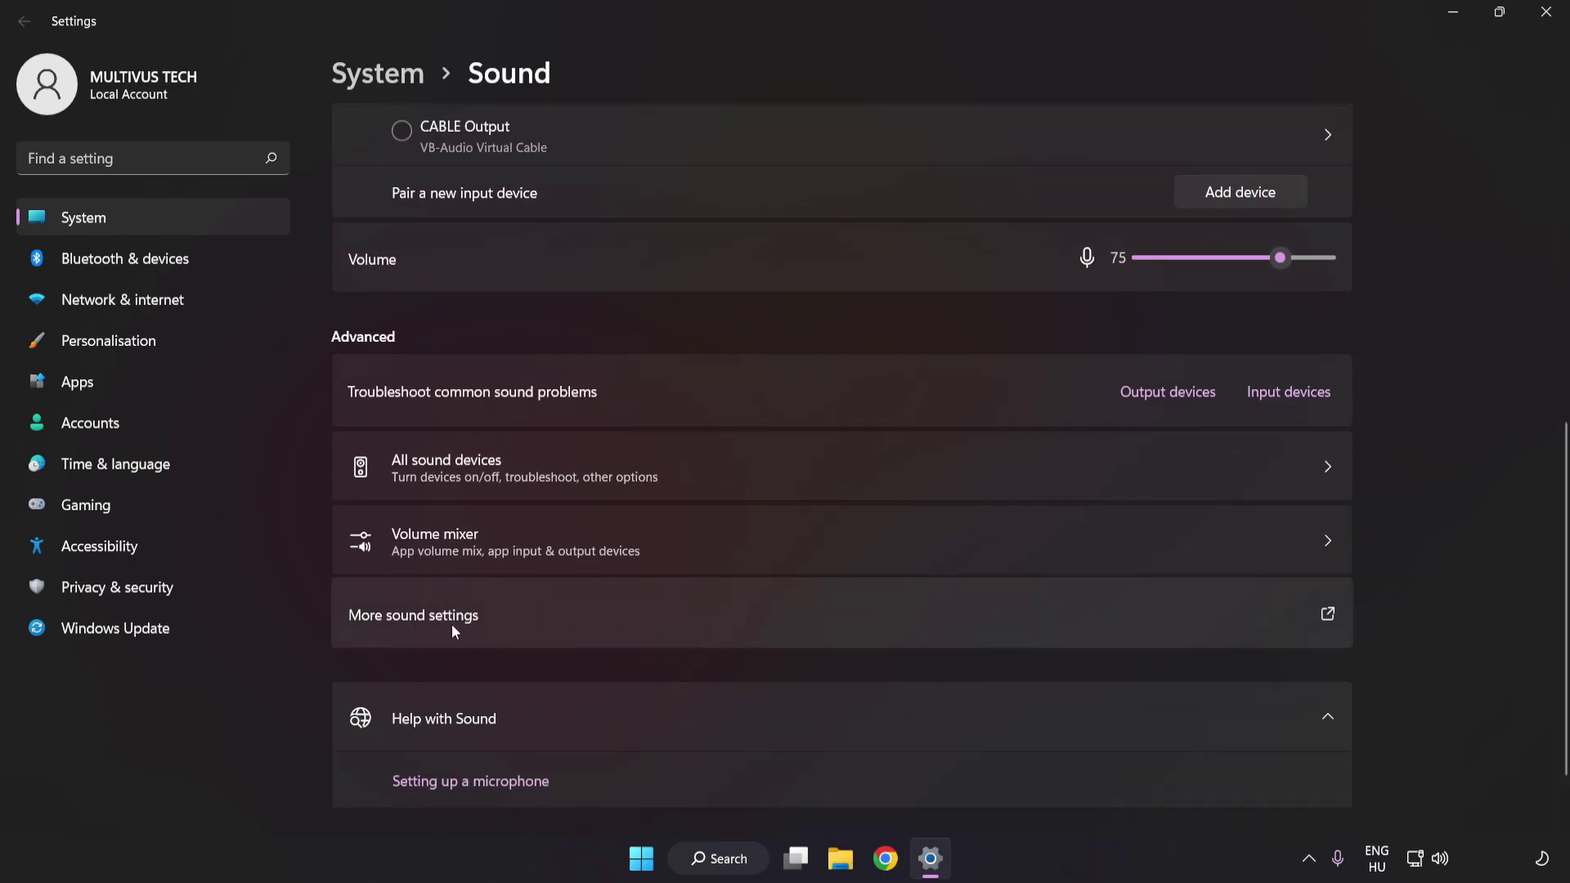
# Open the Playback devices list, disable CABLE Input, and select Speakers
pyautogui.click(723, 614)
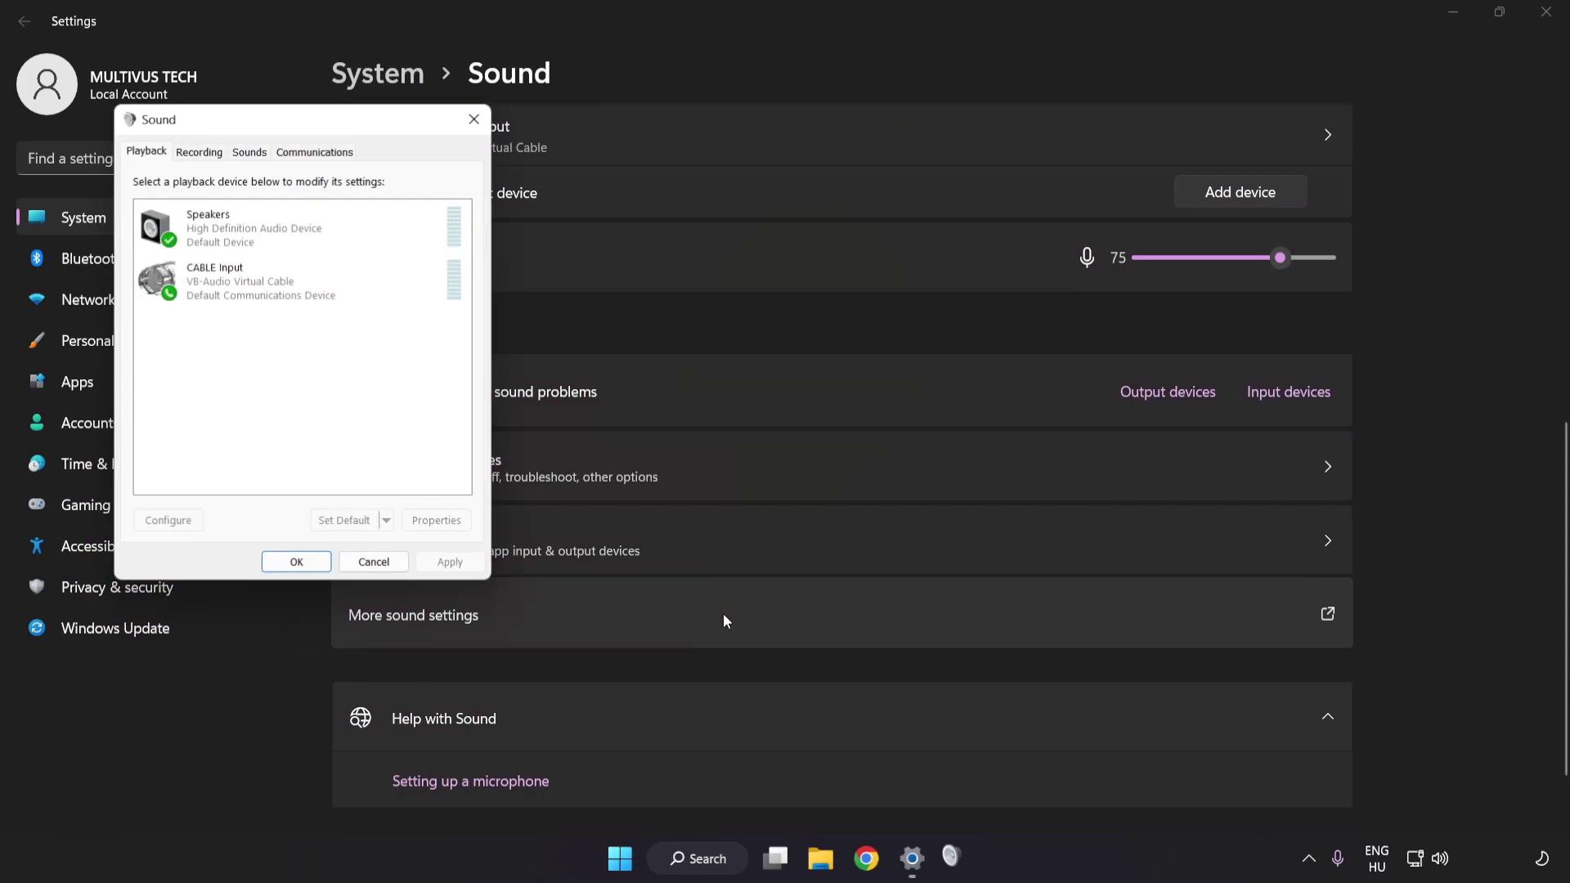
pyautogui.moveTo(306, 124); pyautogui.dragTo(787, 227)
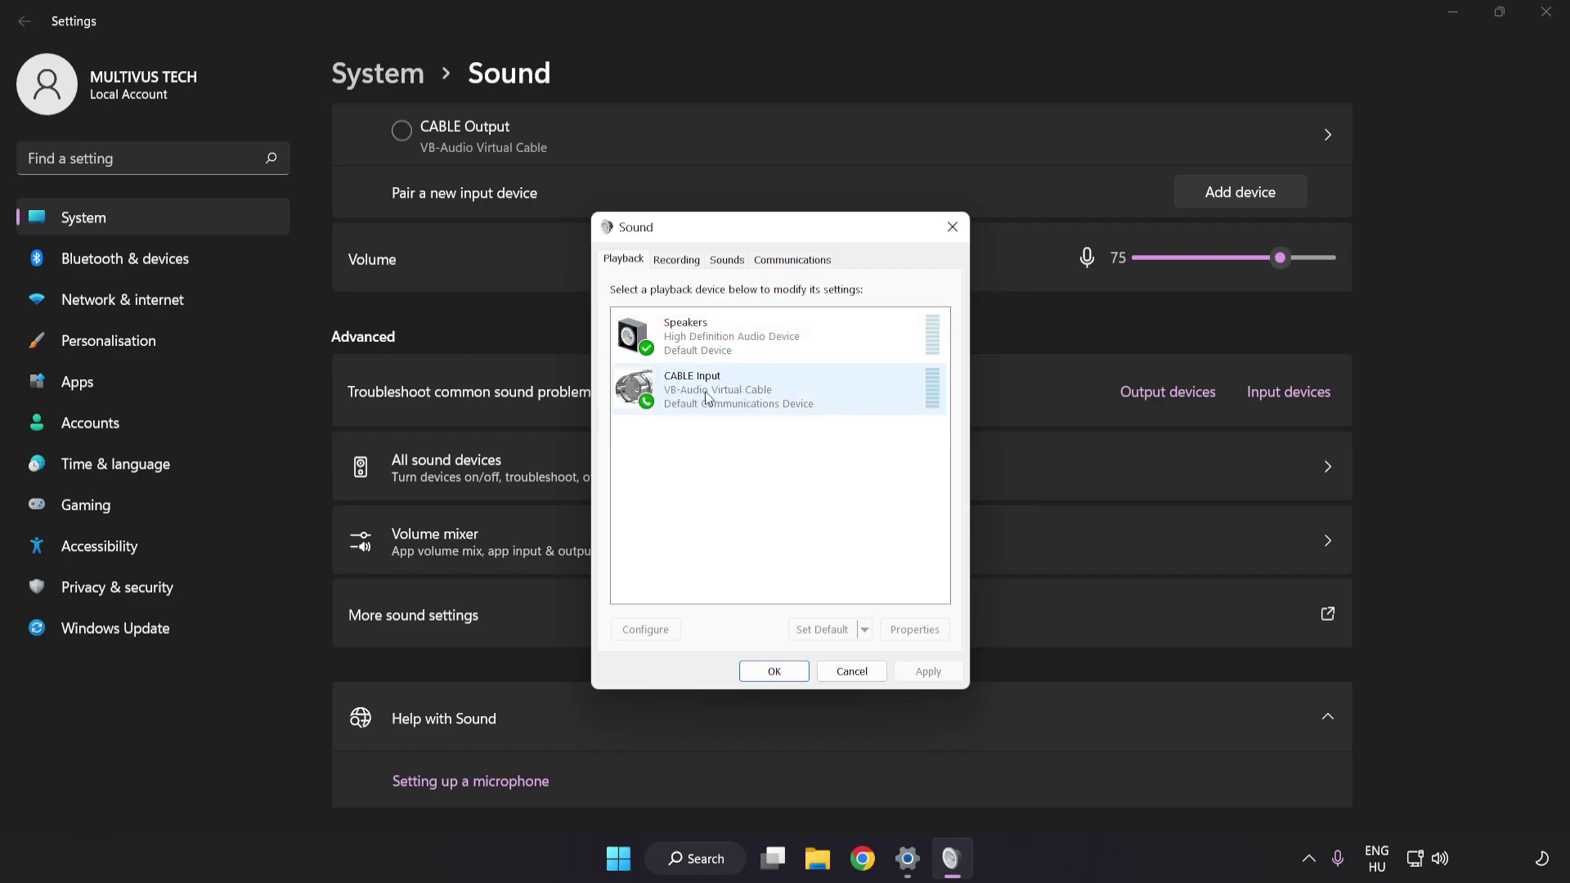
pyautogui.rightClick(764, 397)
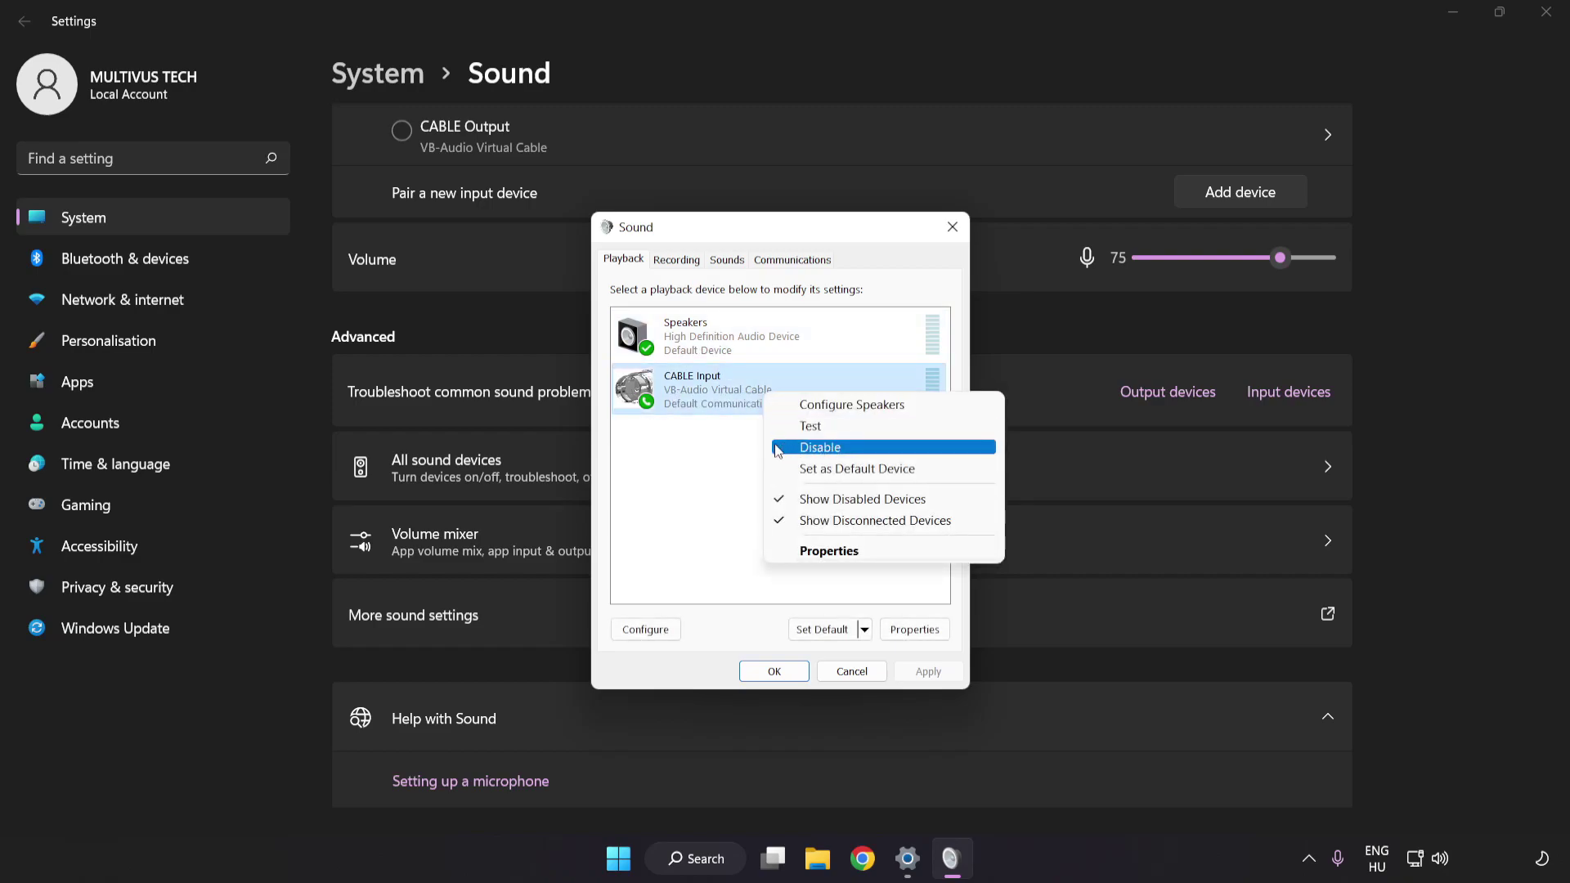
pyautogui.click(841, 448)
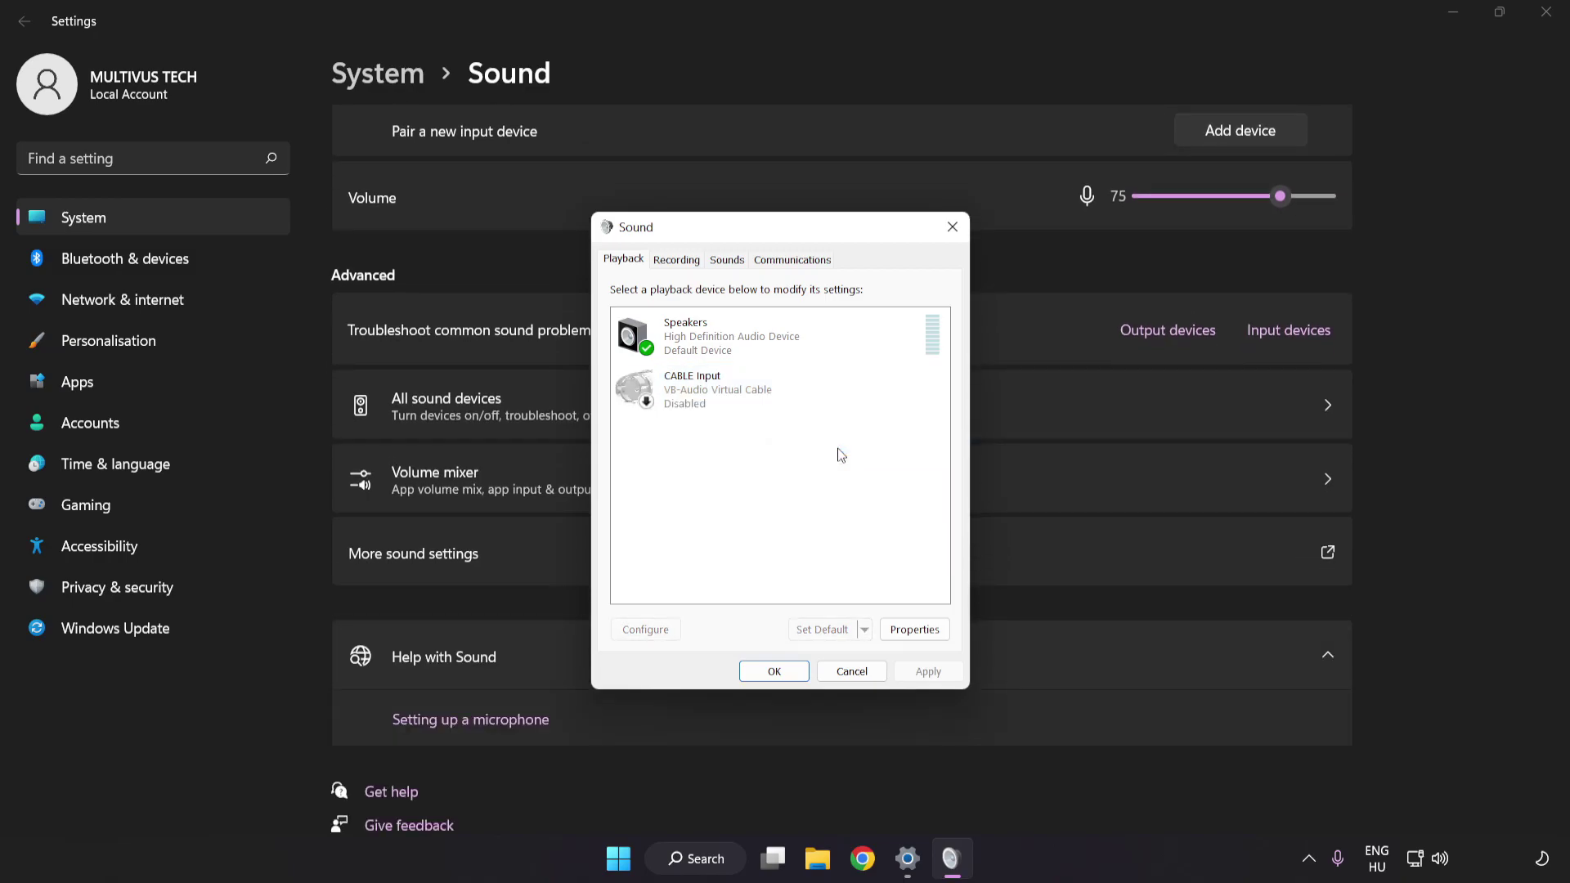
pyautogui.click(735, 345)
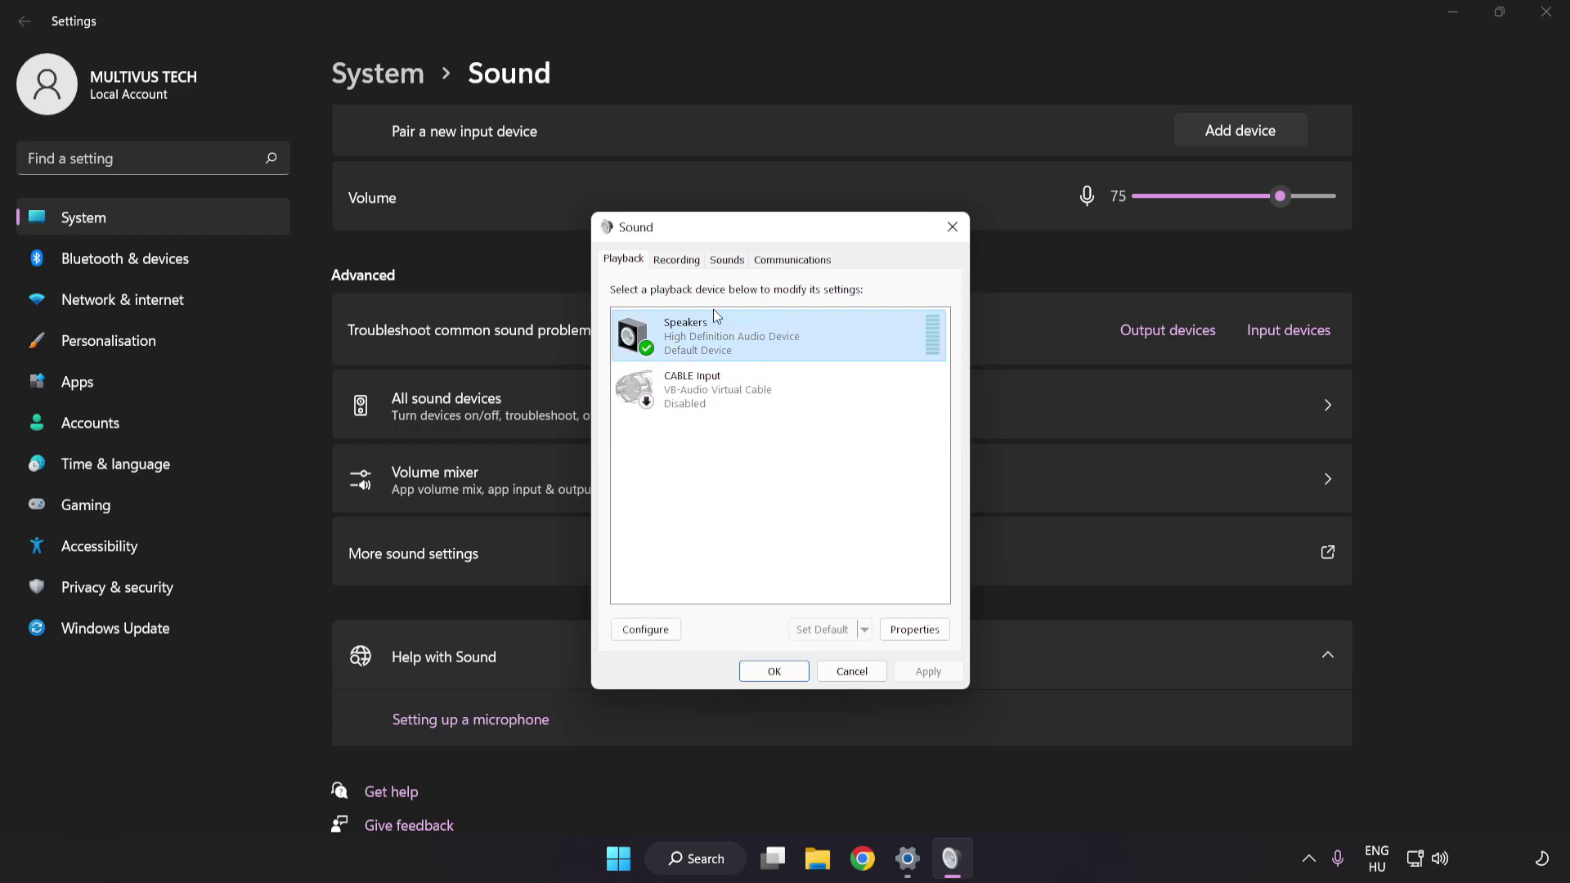
# Configure Speakers as 7.1 Surround, keeping all optional and full-range speakers
pyautogui.rightClick(819, 342)
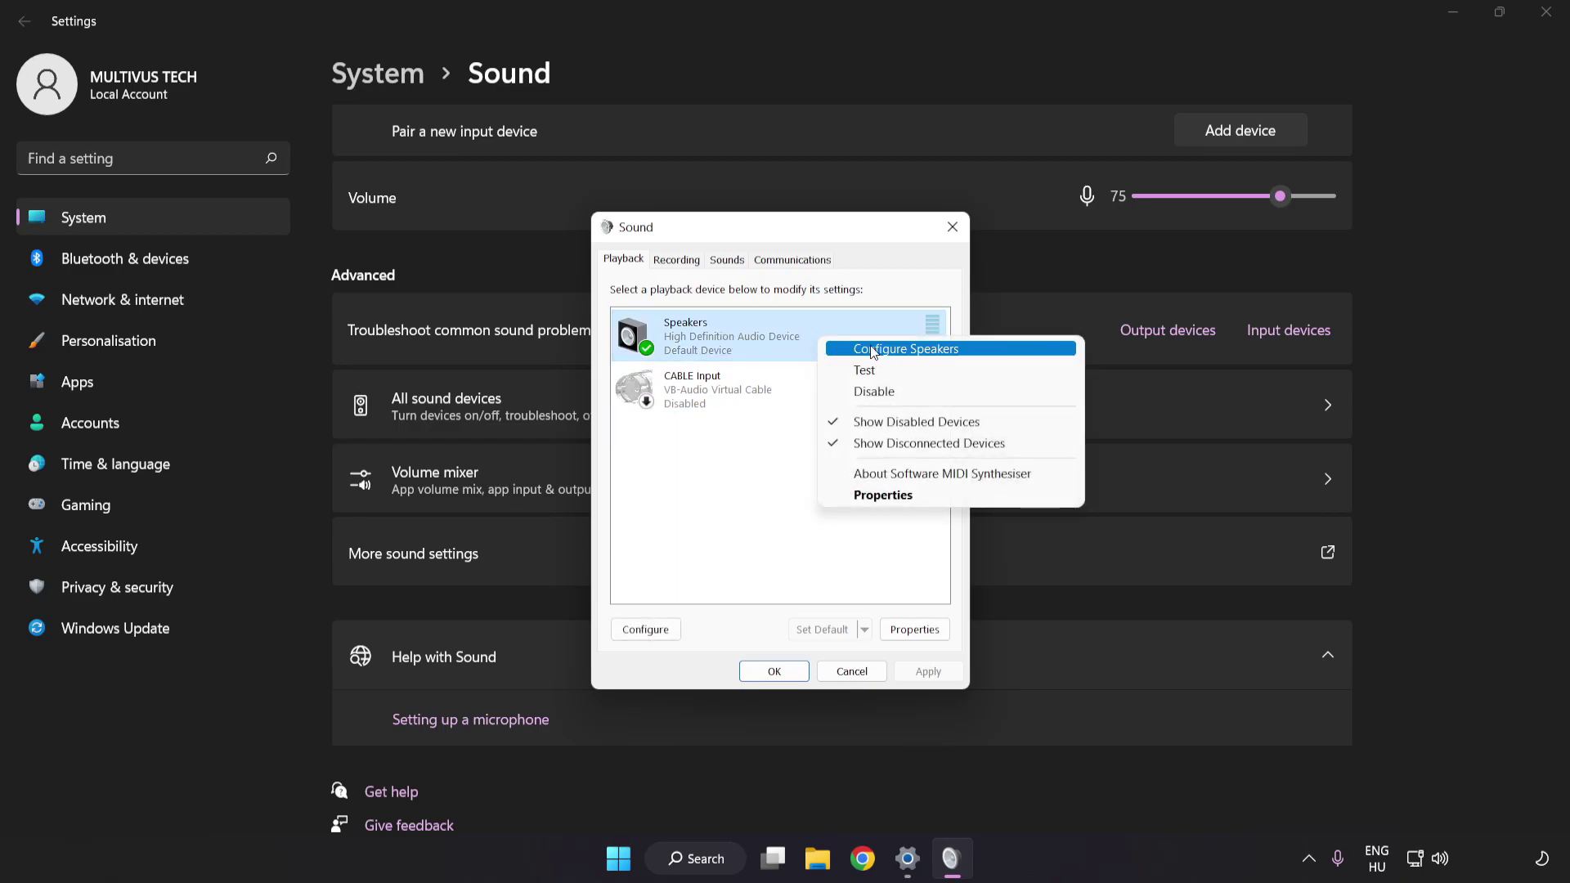
pyautogui.click(976, 357)
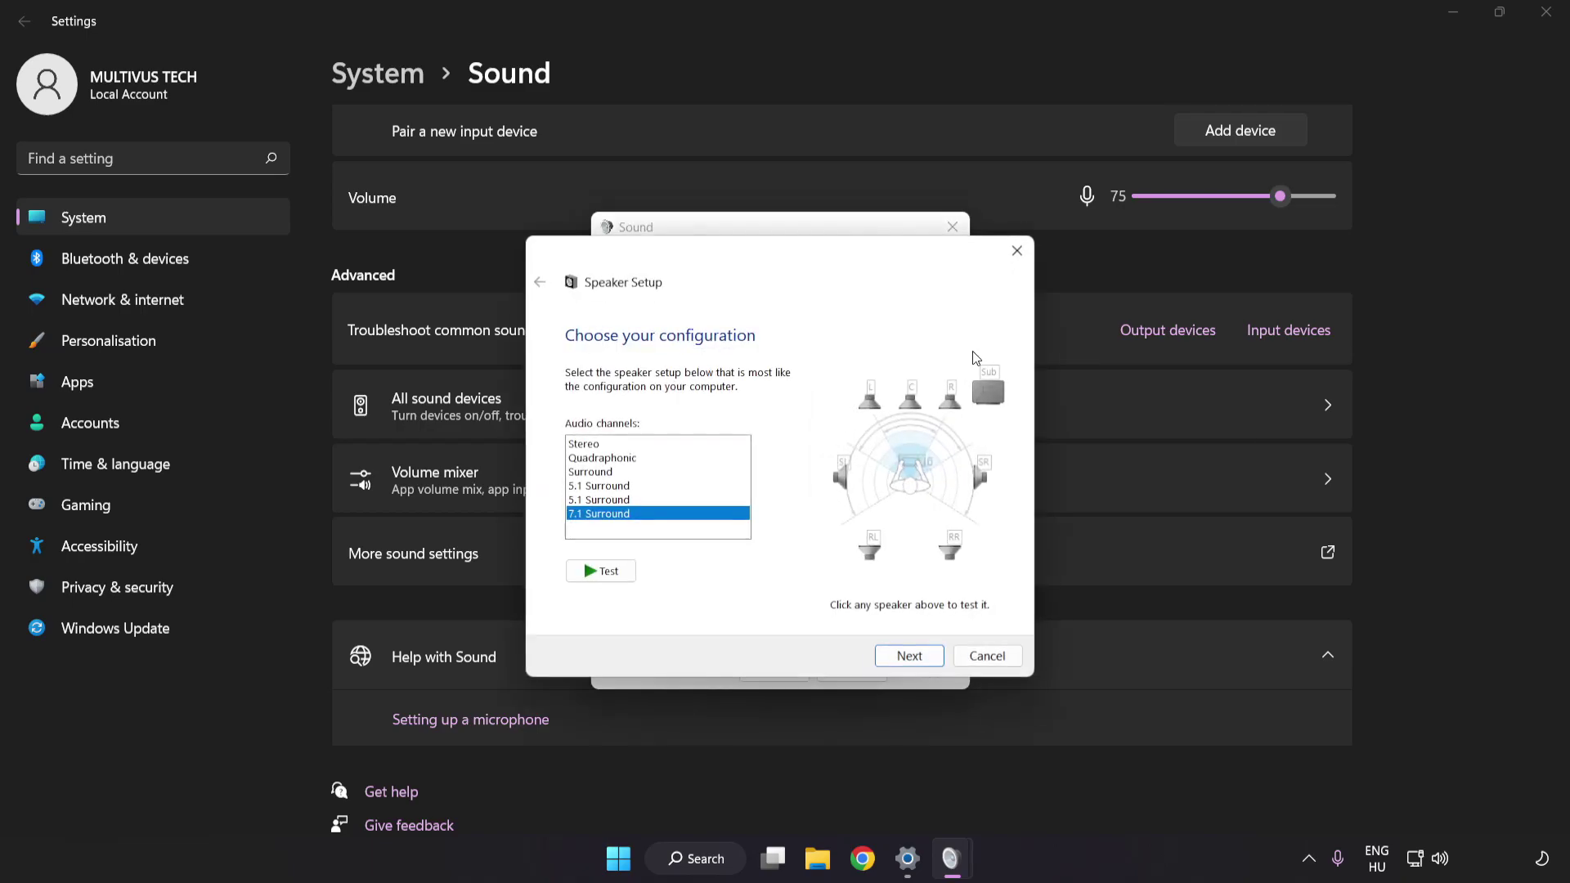
pyautogui.click(607, 444)
pyautogui.click(609, 500)
pyautogui.click(609, 514)
pyautogui.click(909, 656)
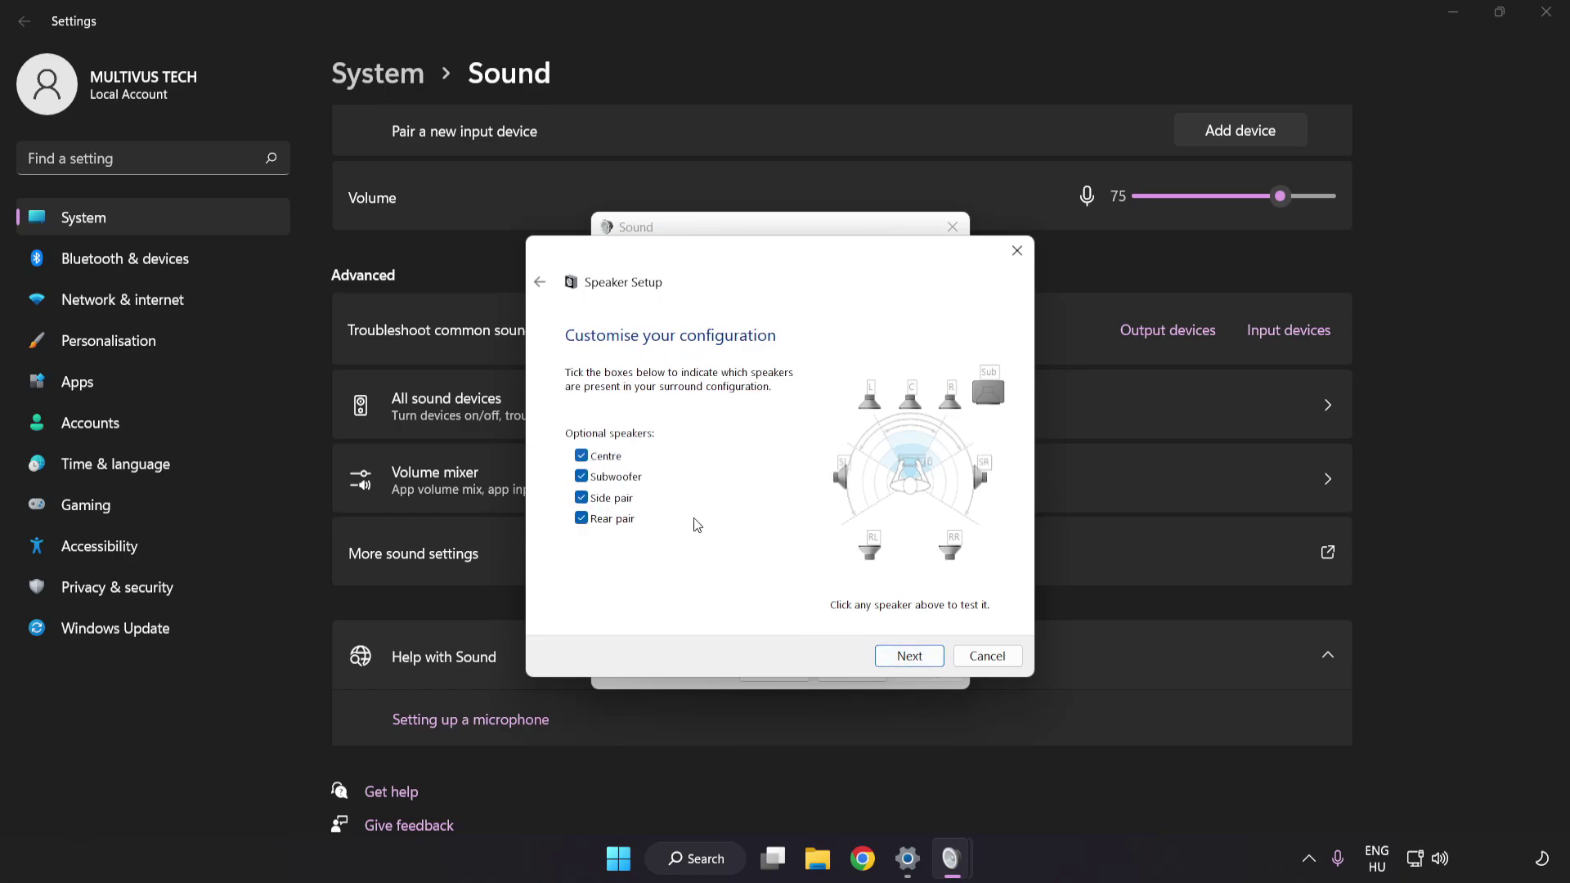
pyautogui.click(909, 656)
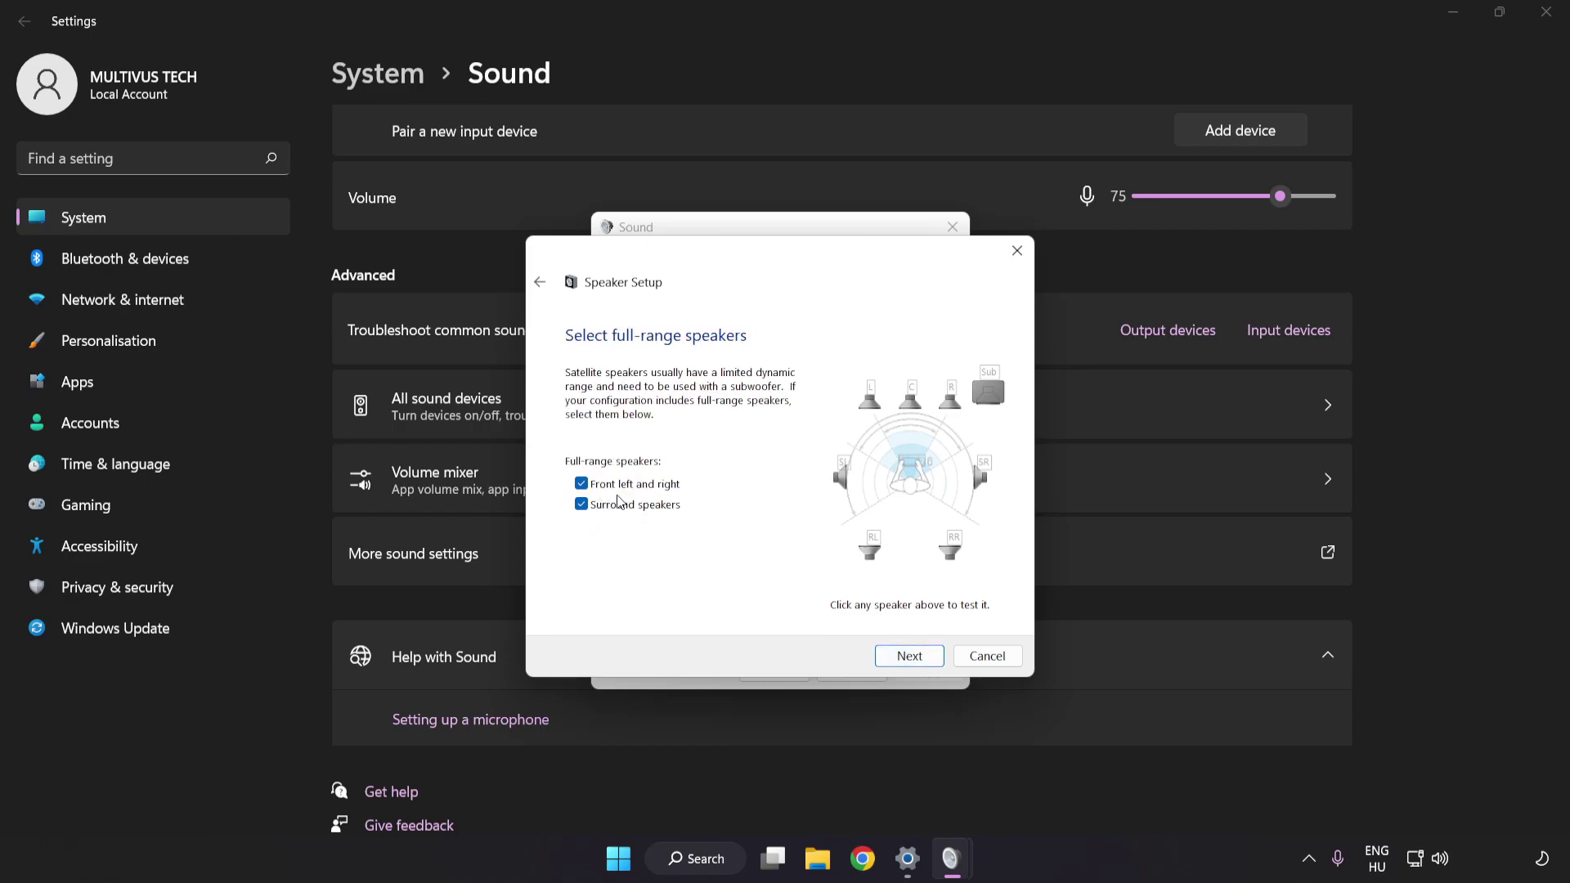
pyautogui.click(902, 657)
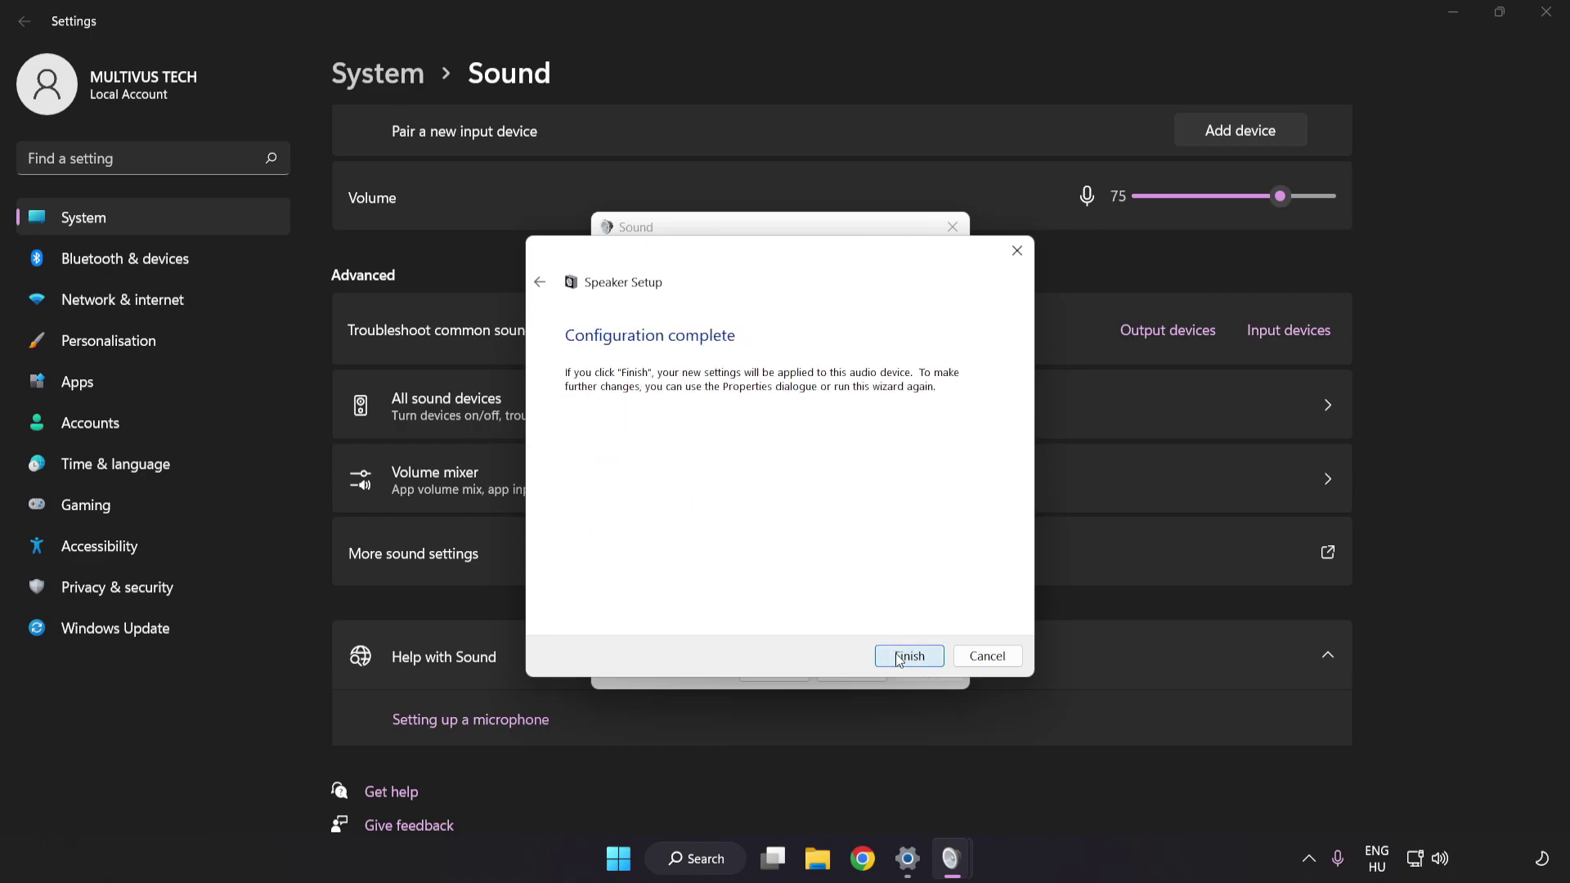
pyautogui.click(901, 657)
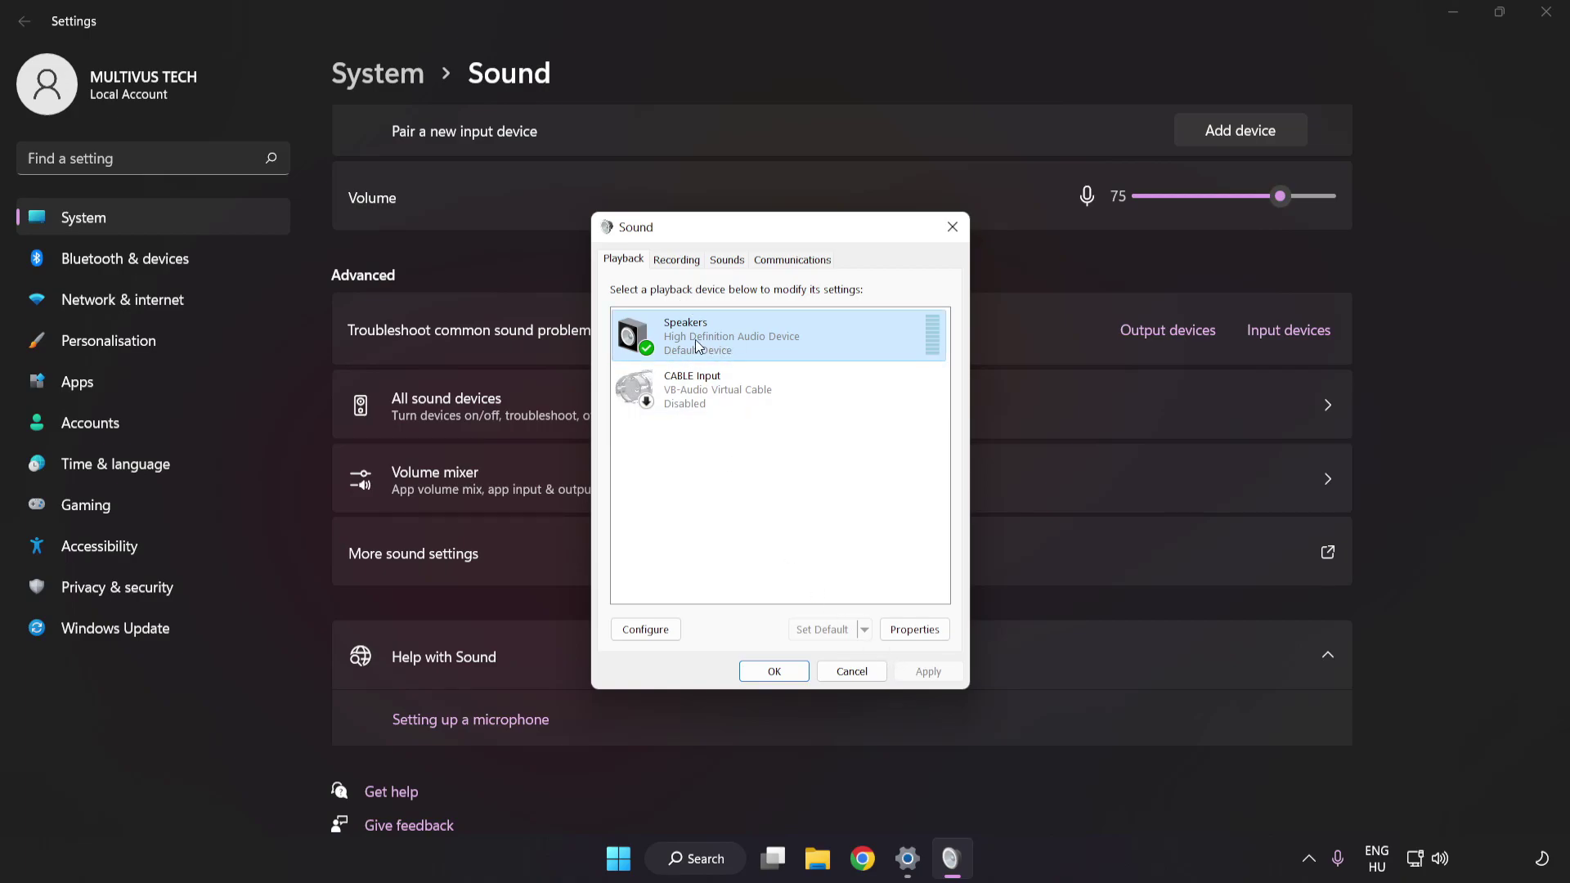
# Tick Disable all enhancements in Speakers Properties and apply it
pyautogui.click(916, 630)
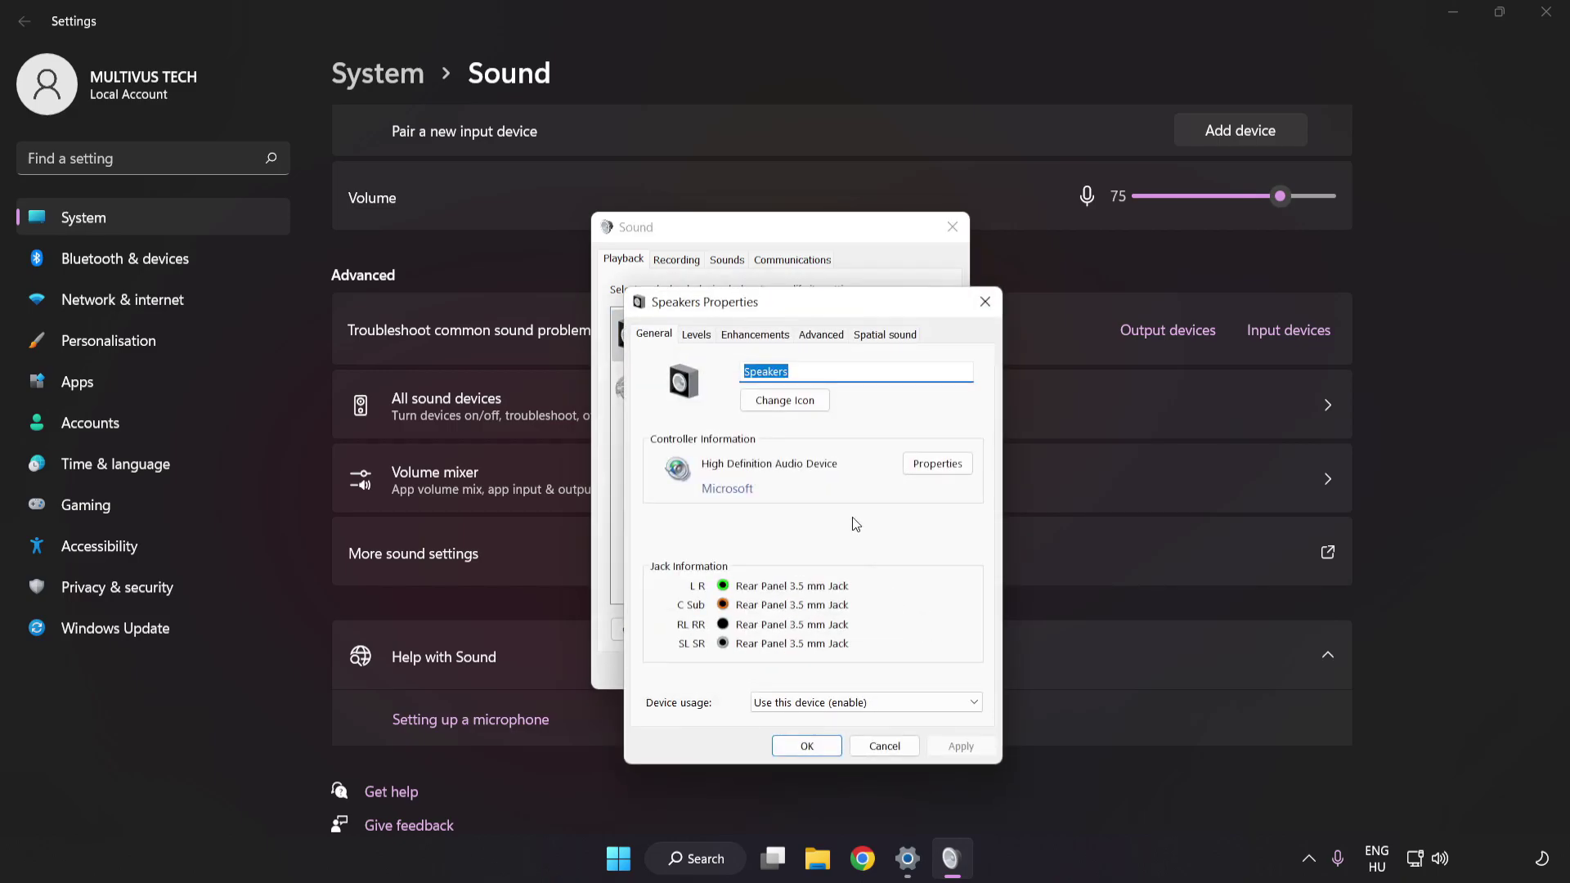
pyautogui.moveTo(784, 274); pyautogui.dragTo(767, 247)
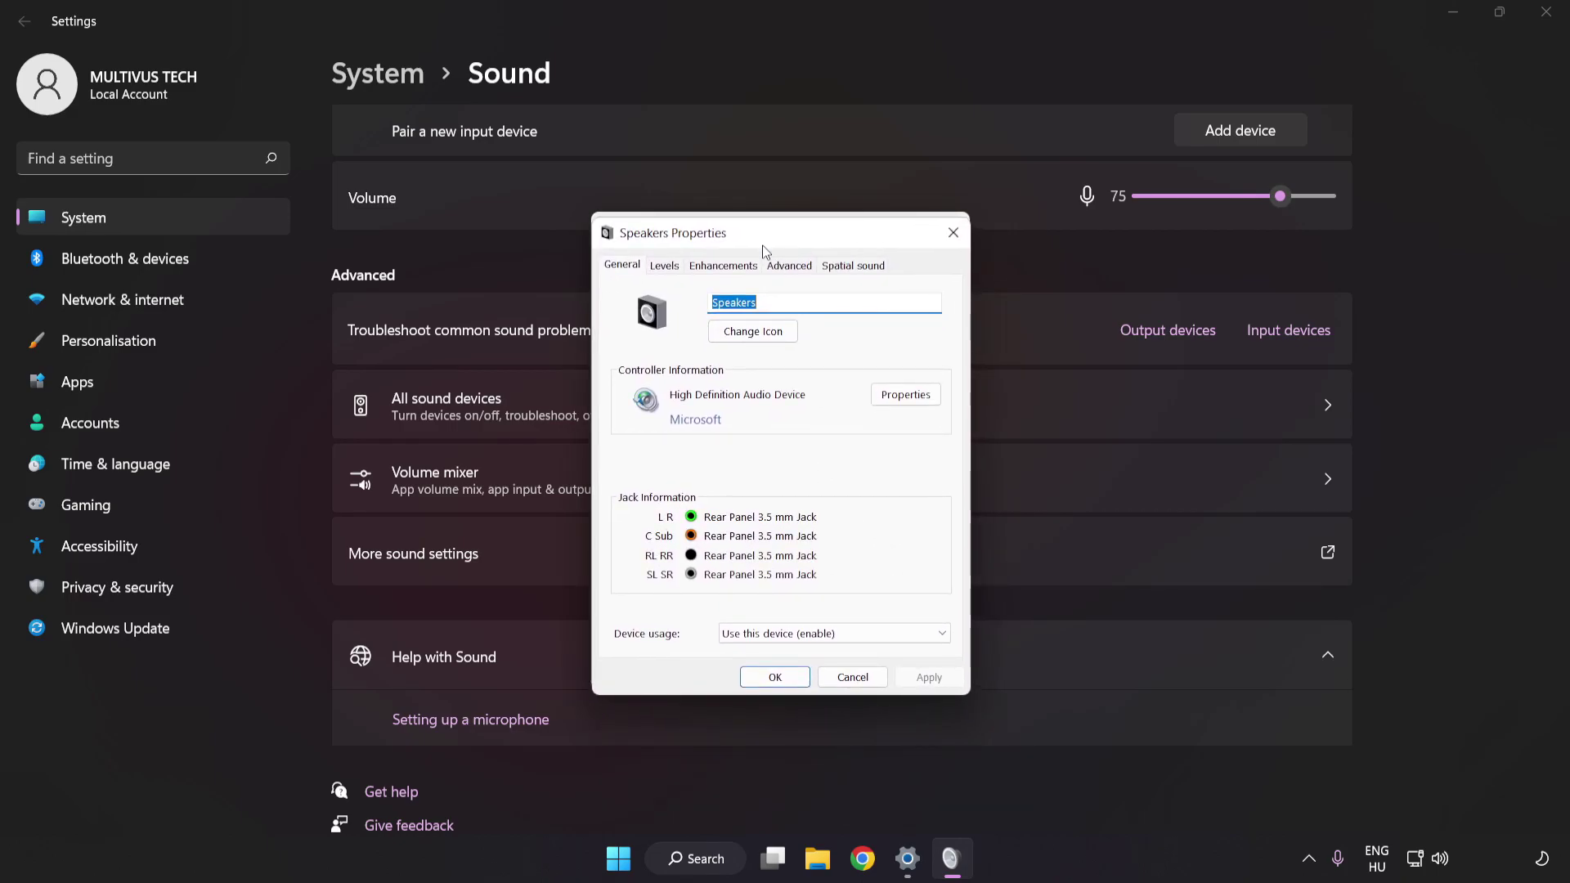
pyautogui.click(712, 267)
pyautogui.click(623, 352)
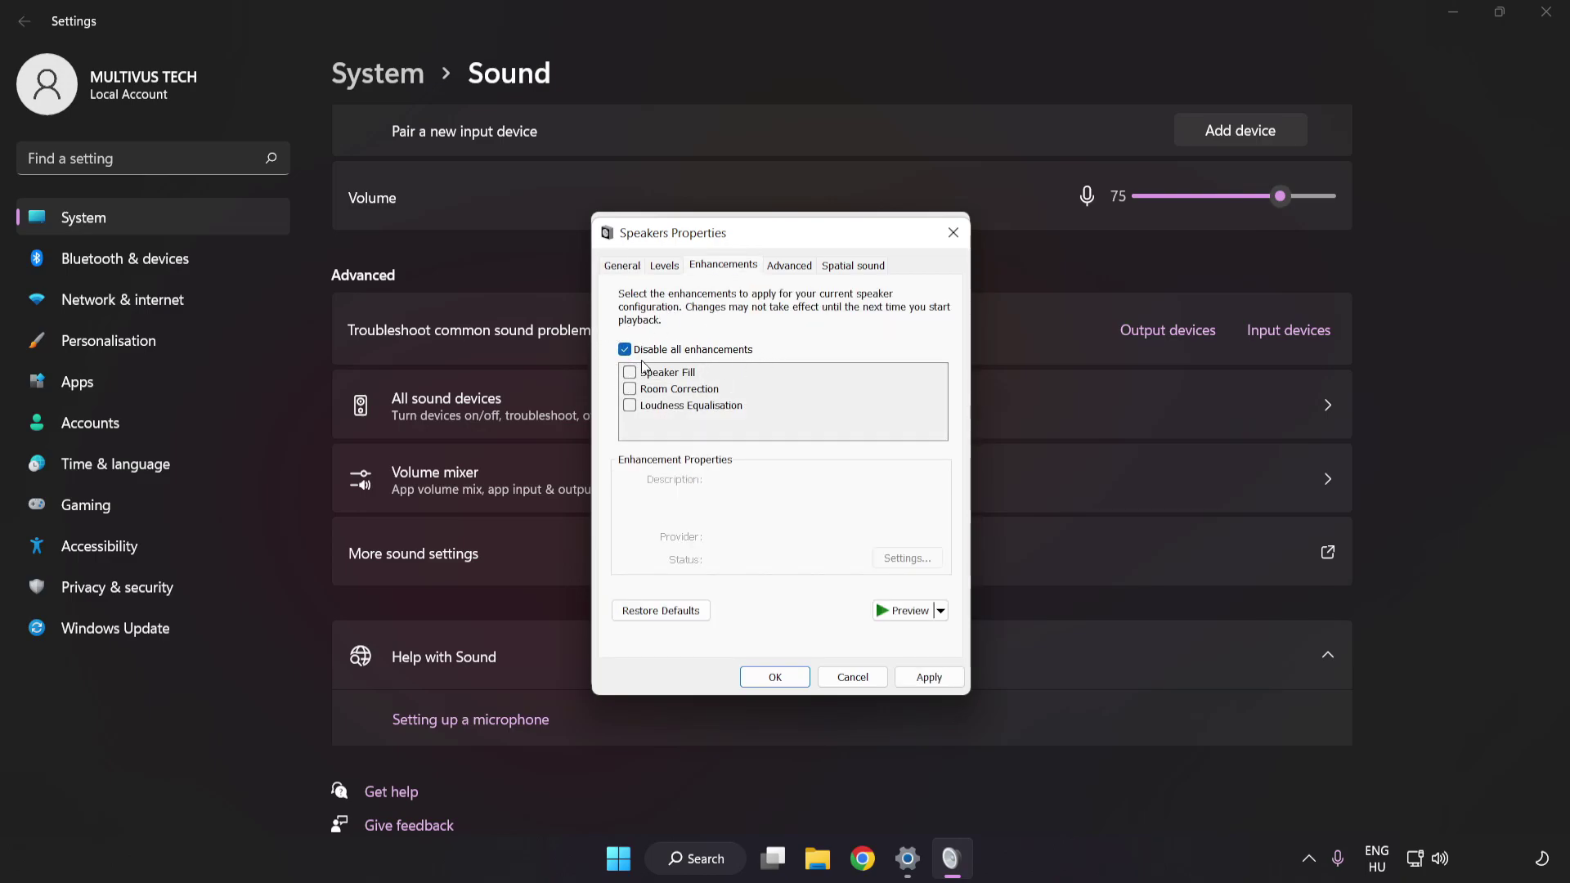
pyautogui.click(929, 677)
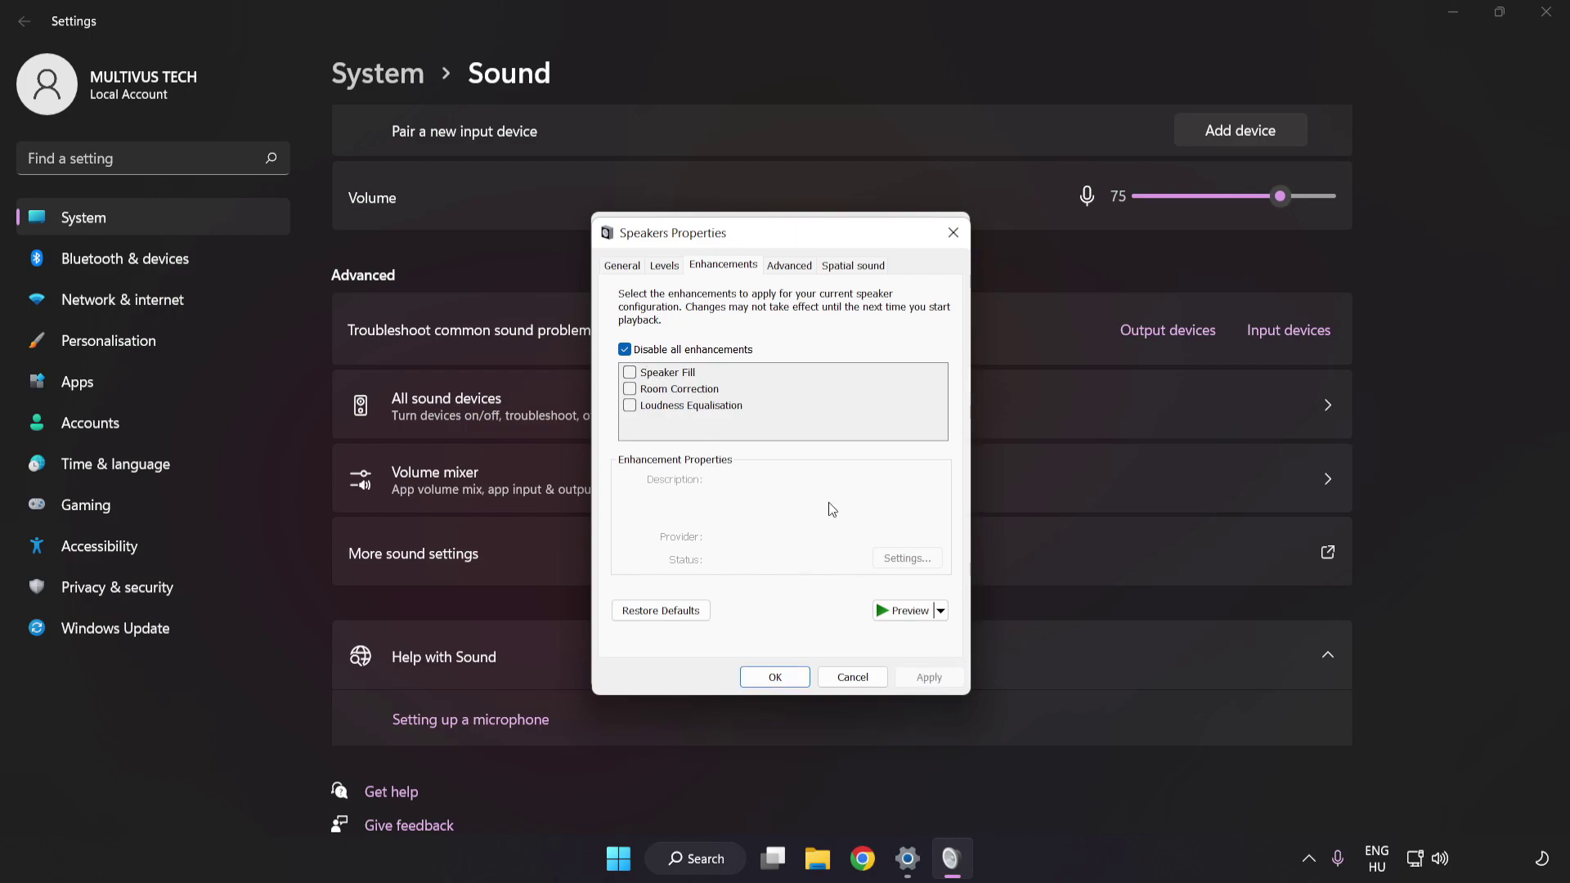
# Keep the default format at 16 bit, 48000 Hz (DVD Quality), then close Speakers Properties, Sound and Settings
pyautogui.click(785, 268)
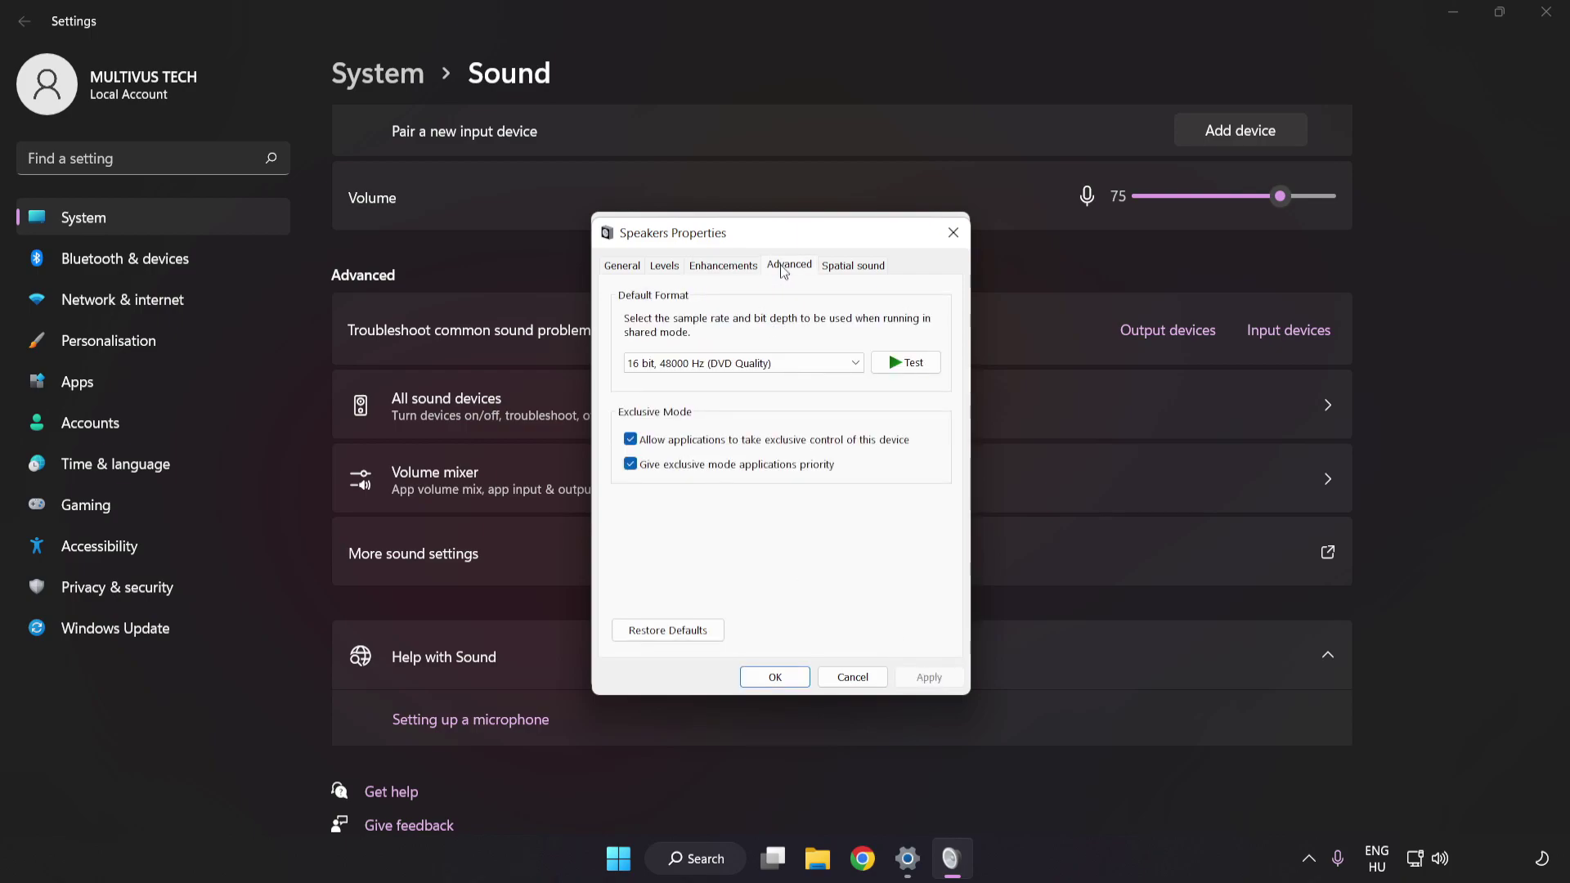
pyautogui.click(787, 364)
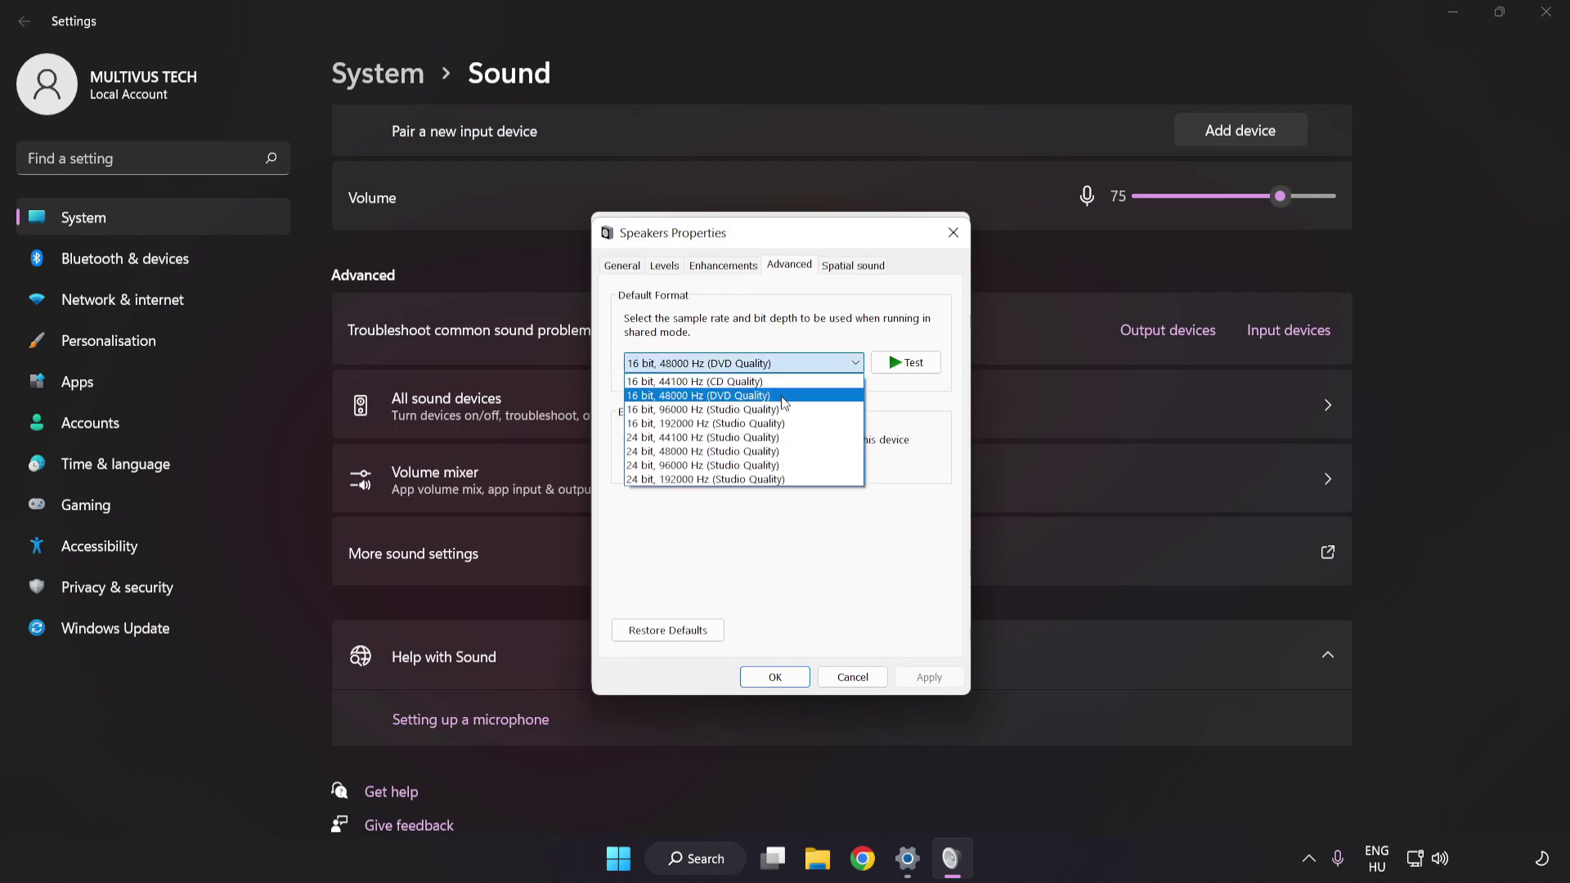
pyautogui.click(787, 395)
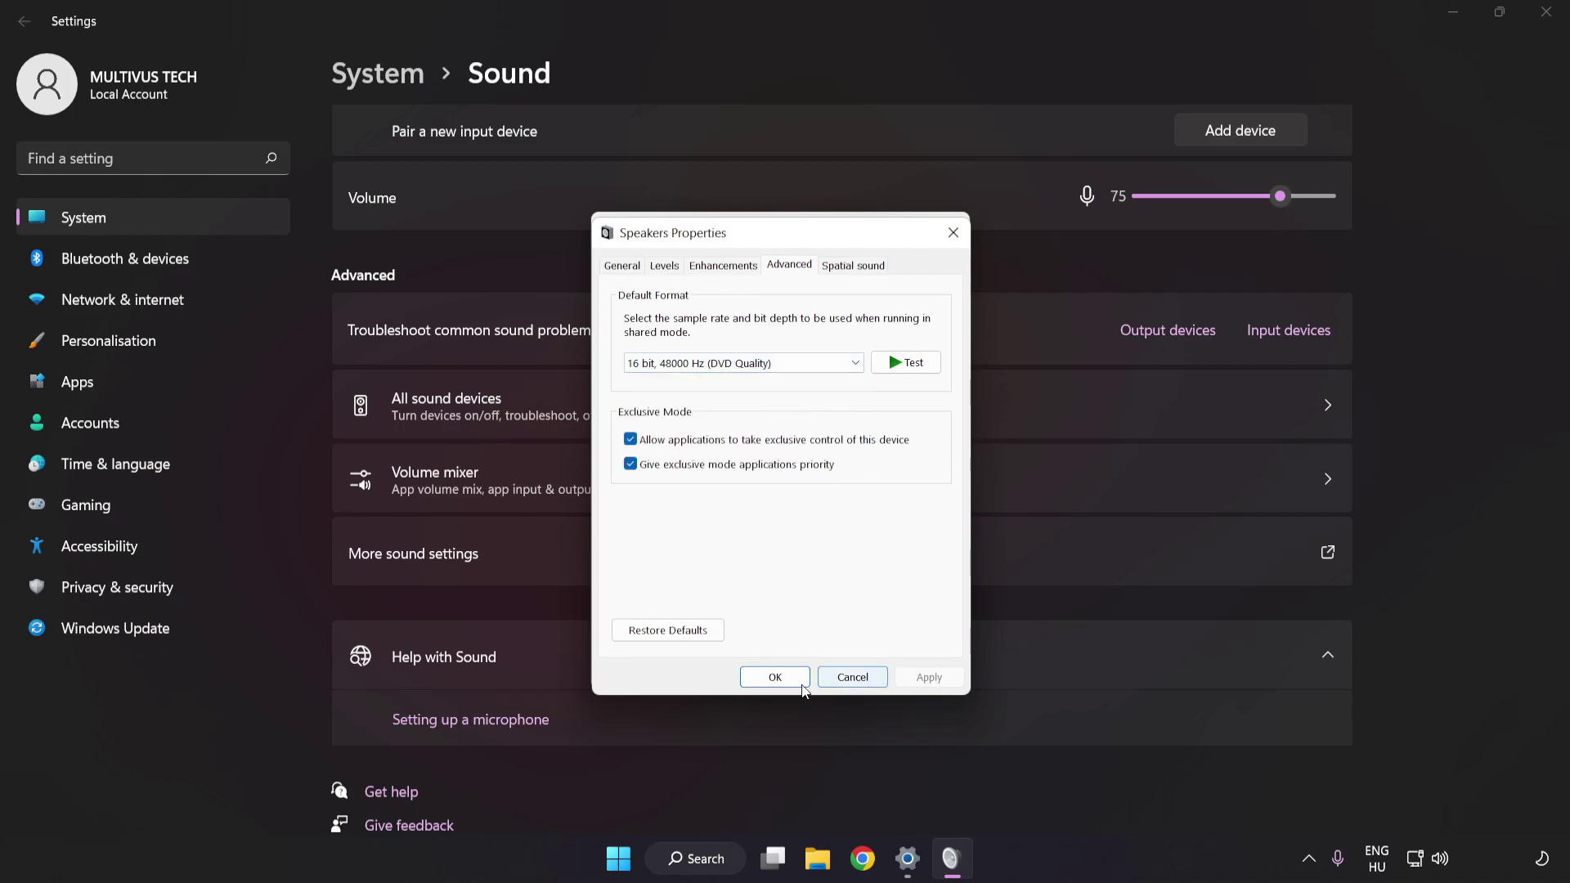
pyautogui.click(773, 680)
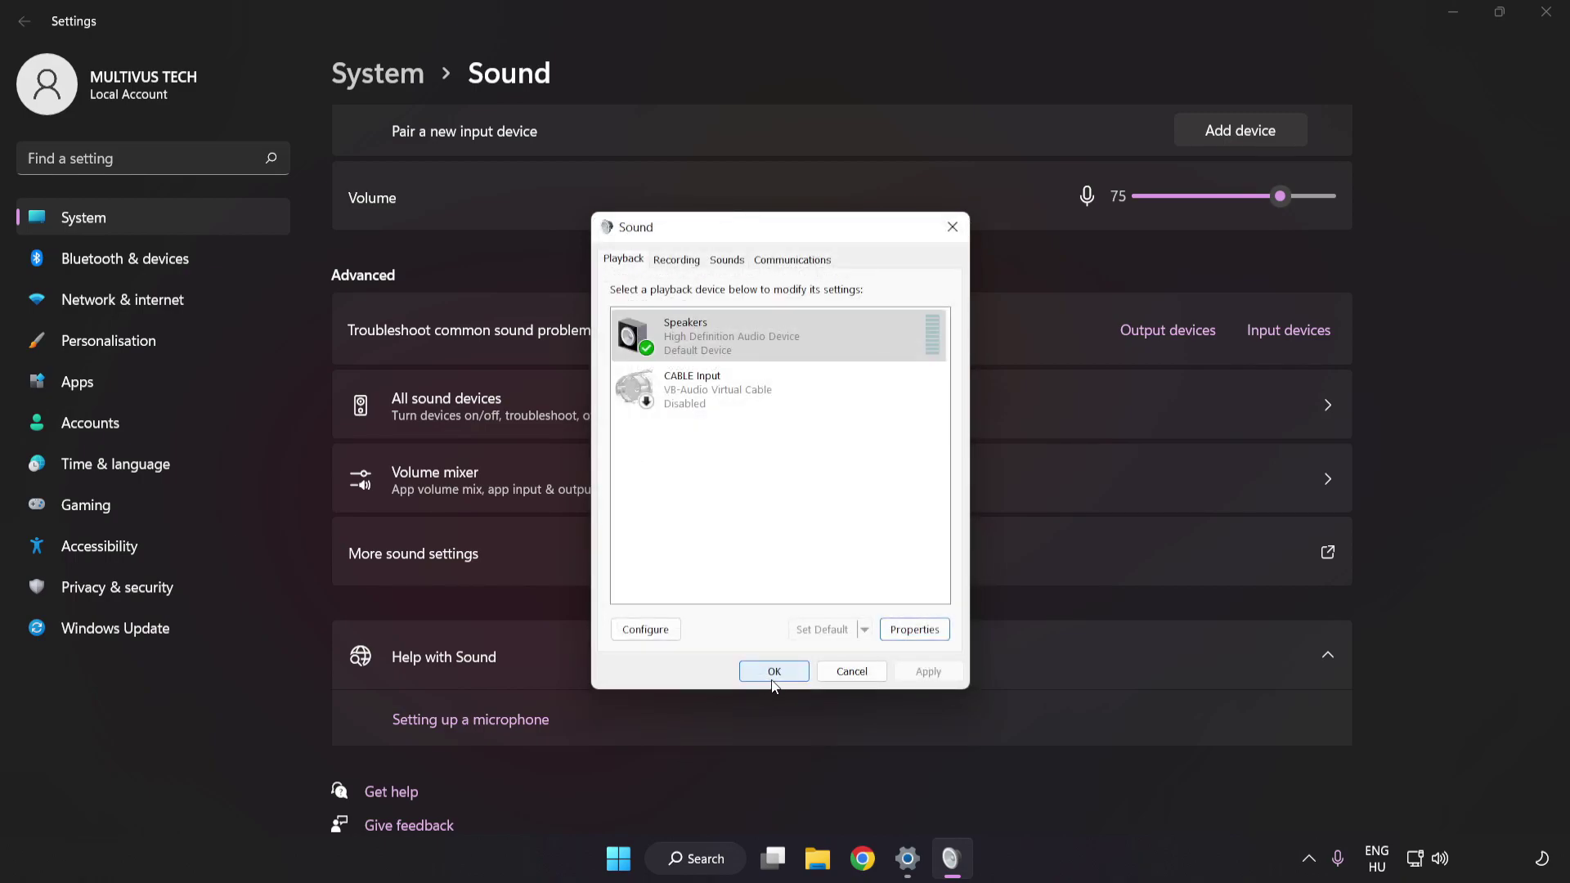
pyautogui.click(772, 679)
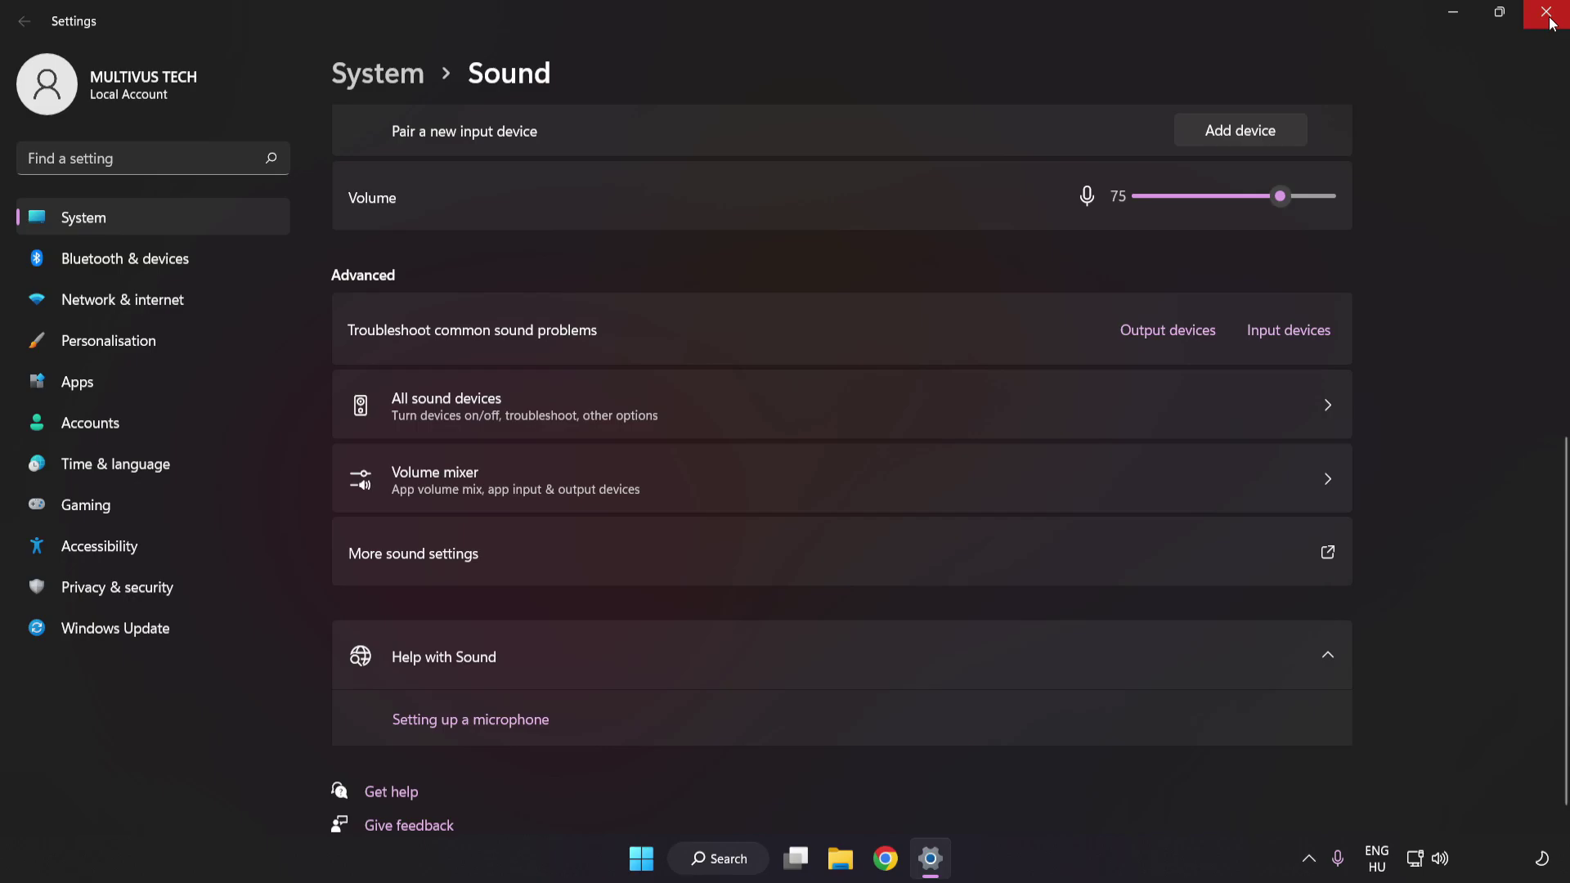
pyautogui.click(1548, 14)
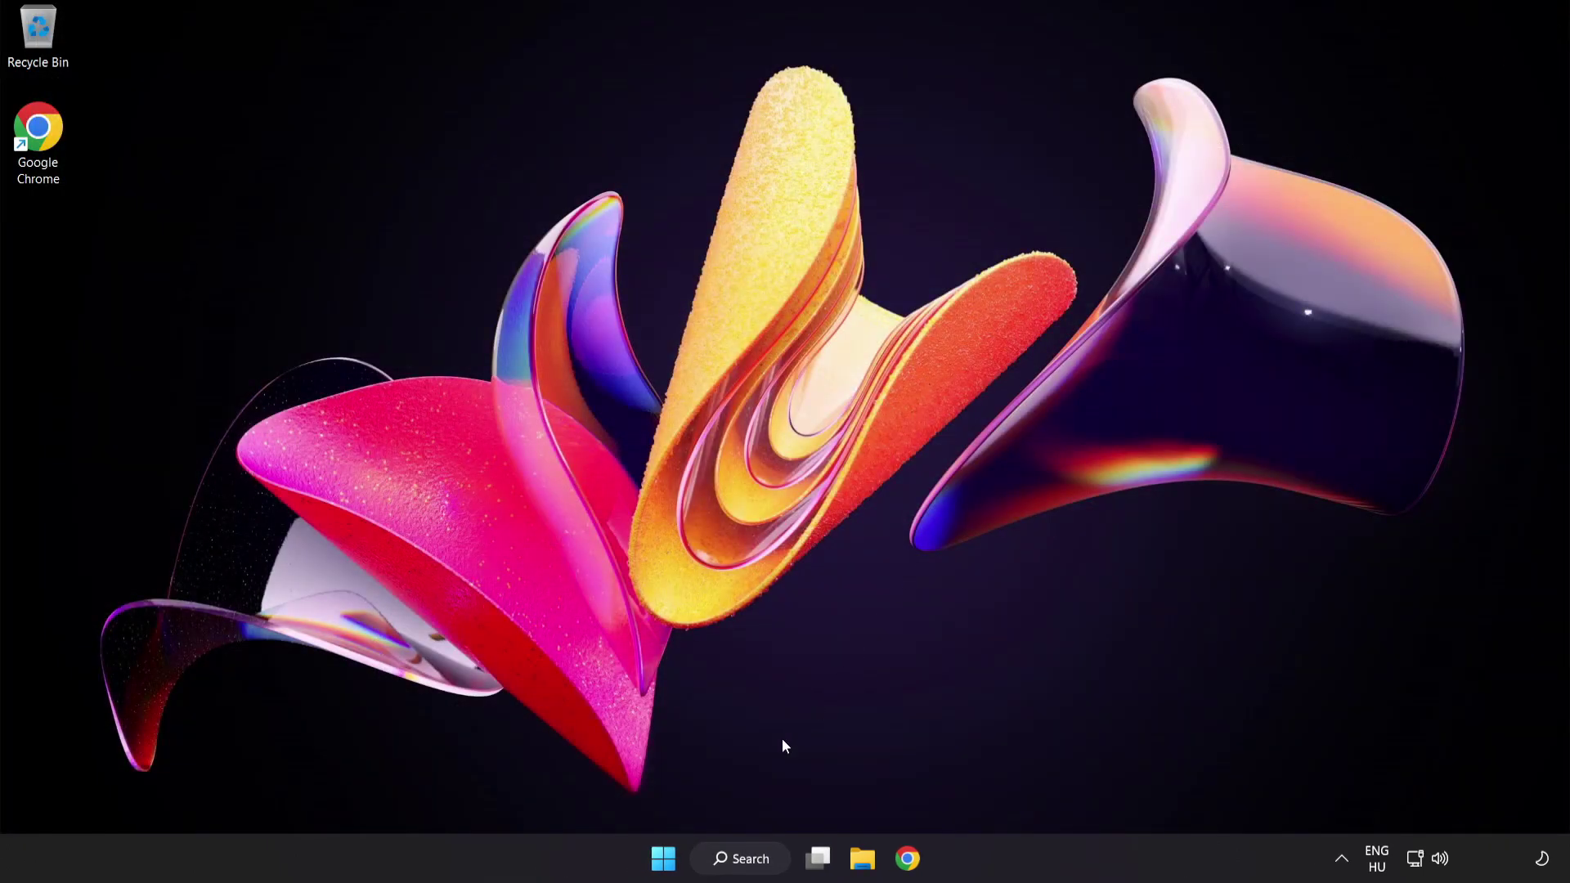
# Open Start and its power options, then search Windows for 'device manager'
pyautogui.click(662, 858)
pyautogui.click(1039, 789)
pyautogui.click(719, 857)
pyautogui.write('dev')
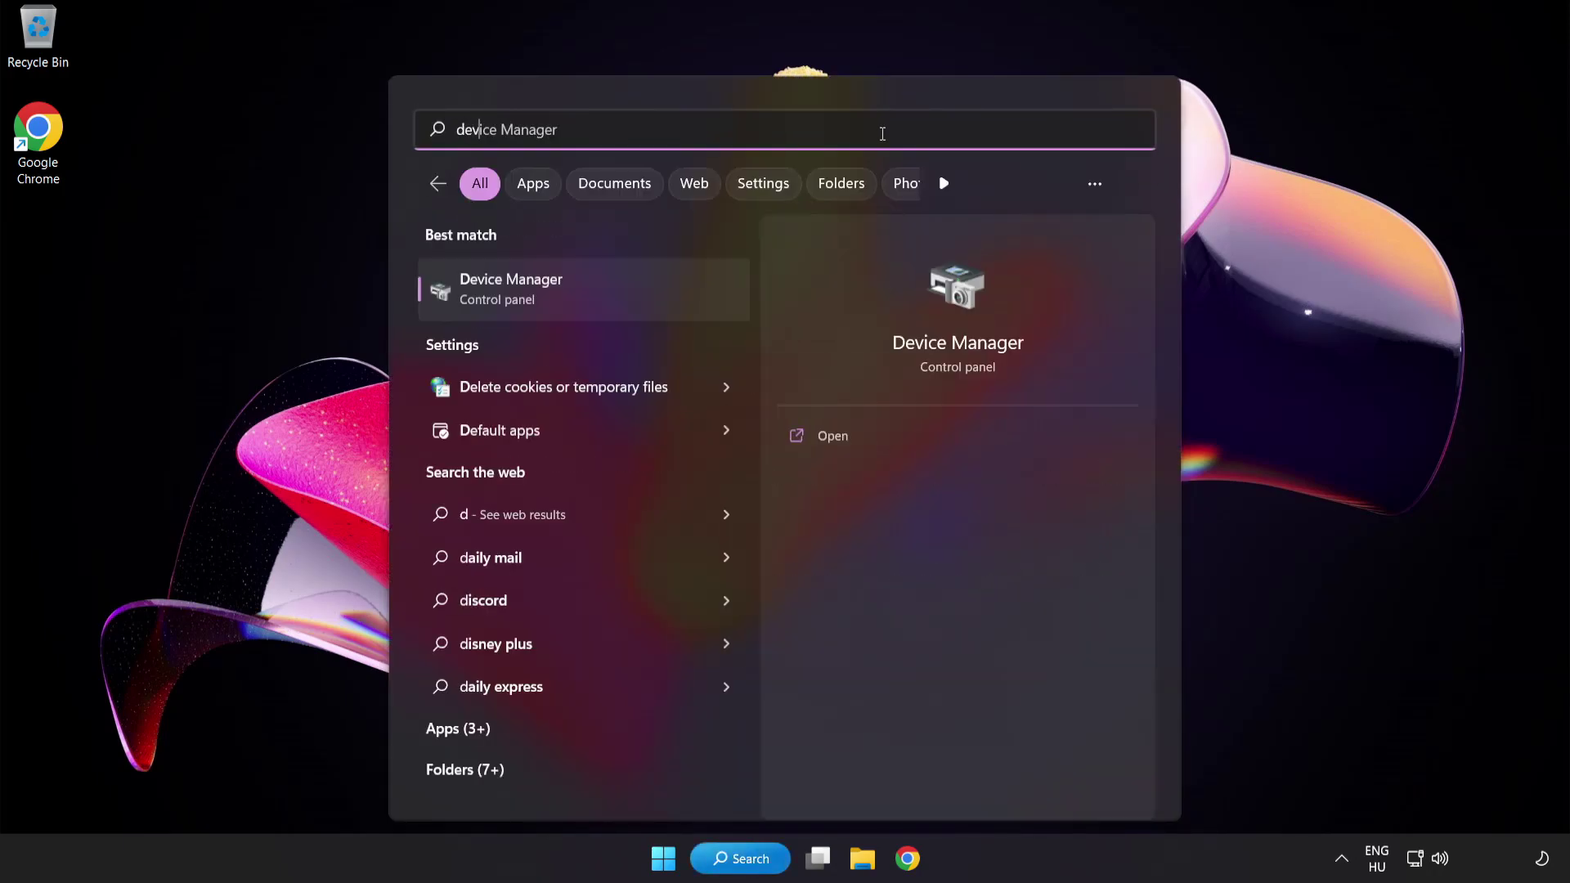
pyautogui.write('ice manager')
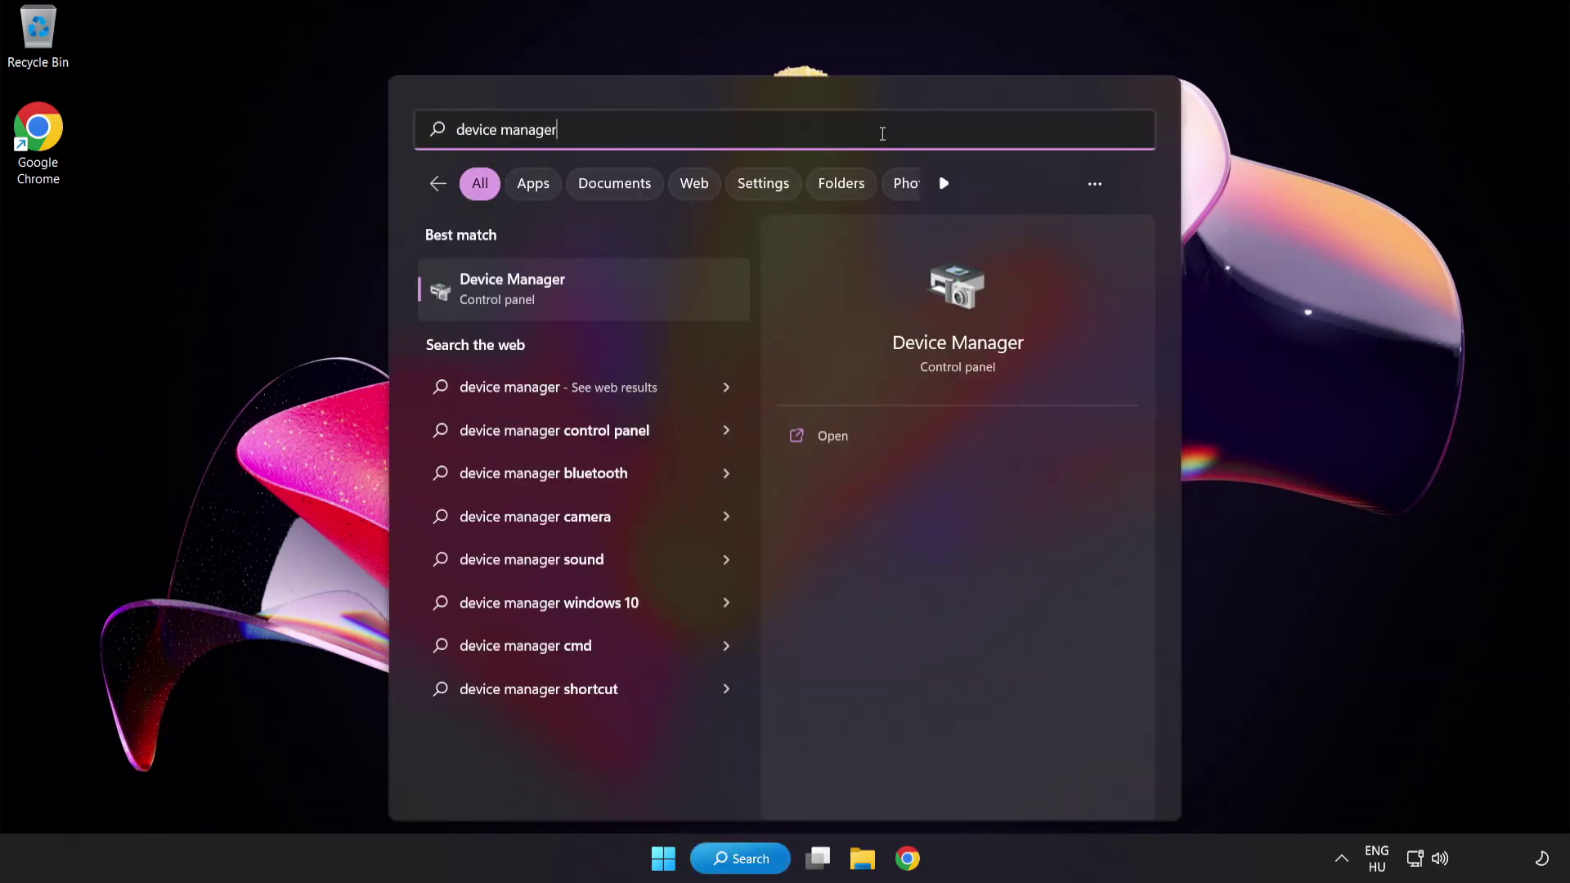
# Open Device Manager, expand Sound, video and game controllers, and right-click High Definition Audio Device
pyautogui.click(609, 288)
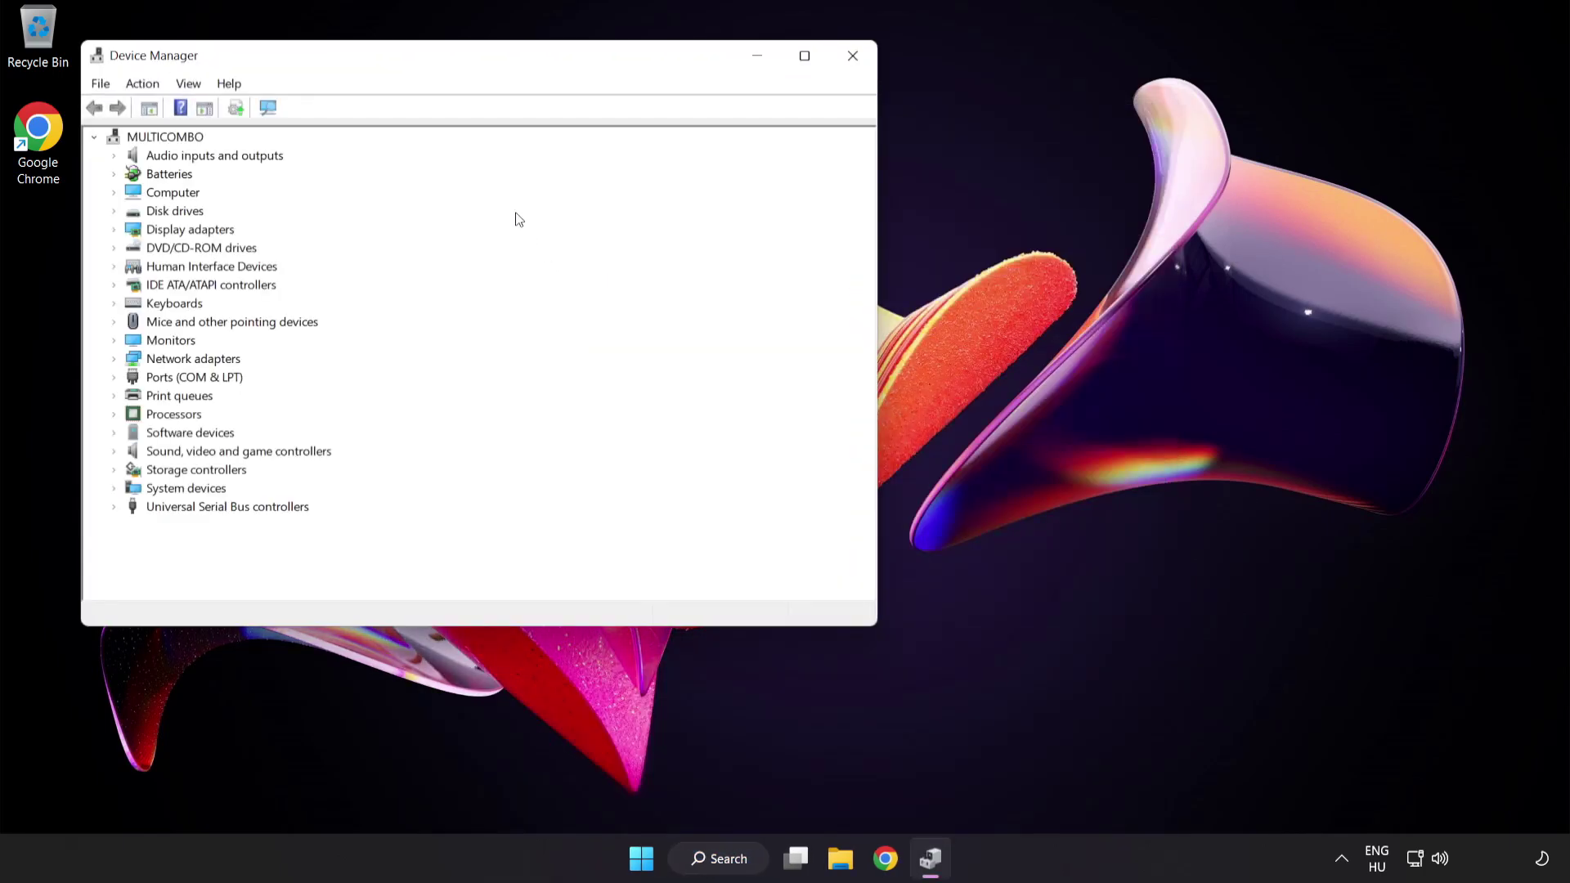
pyautogui.moveTo(461, 67); pyautogui.dragTo(750, 170)
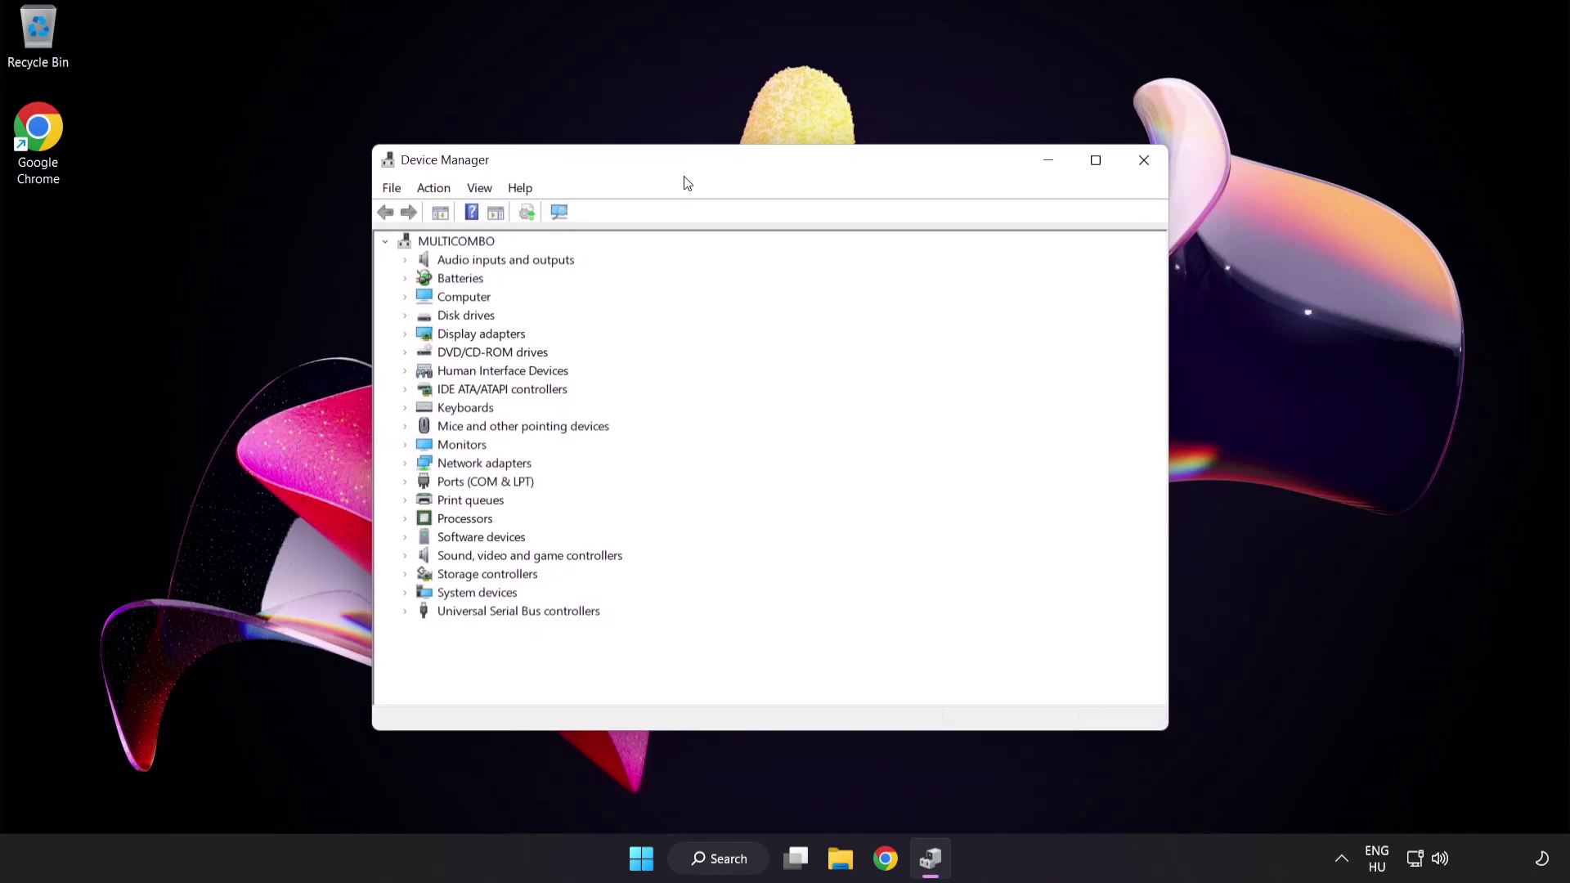
pyautogui.click(427, 558)
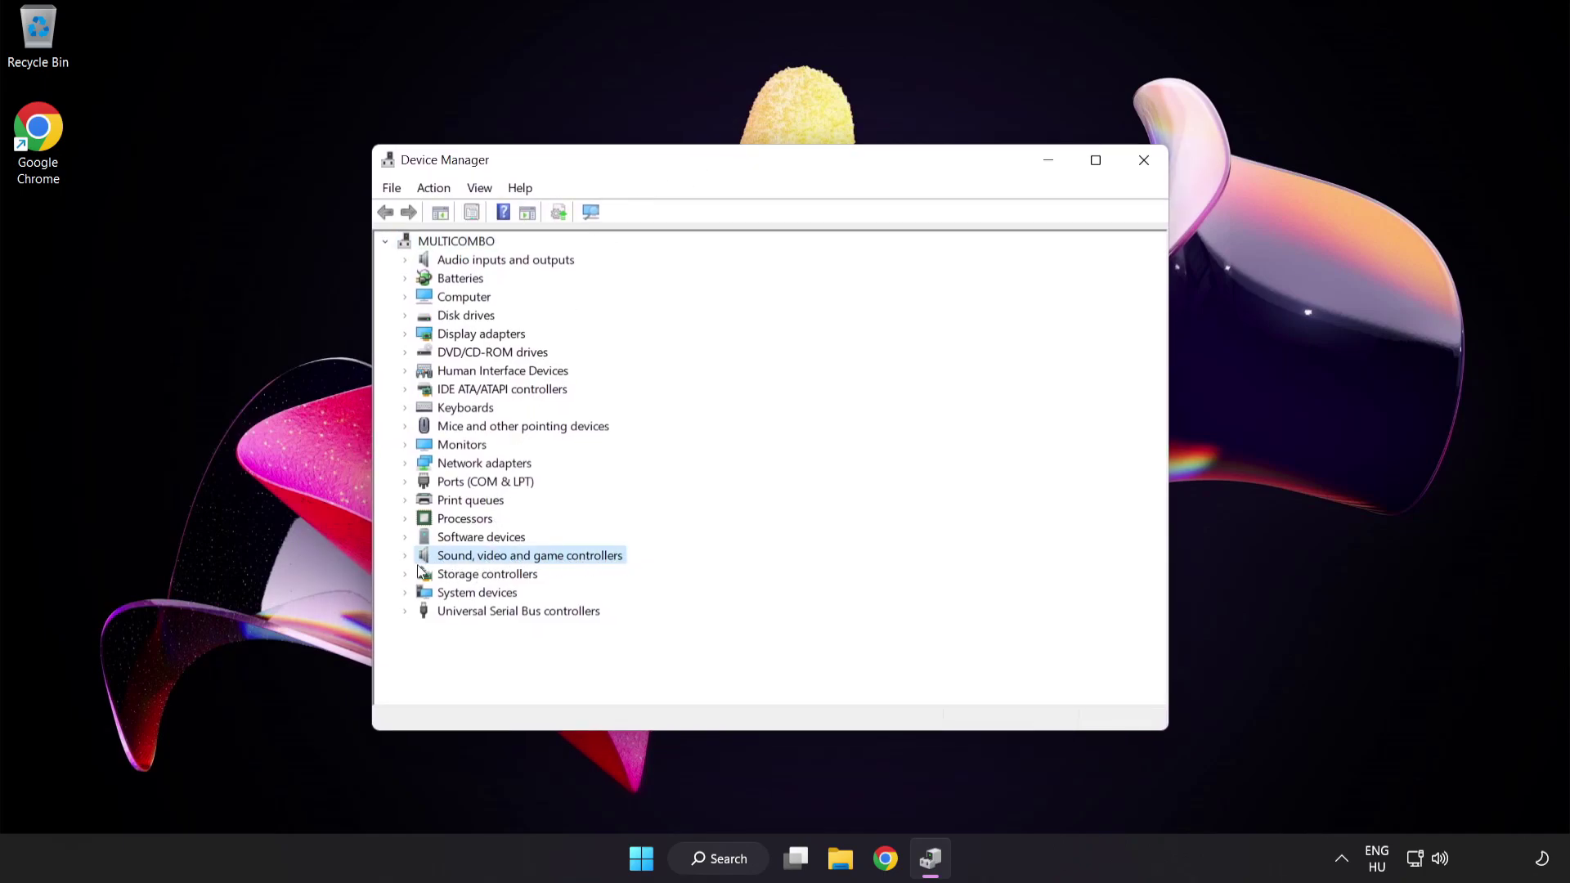
pyautogui.click(404, 557)
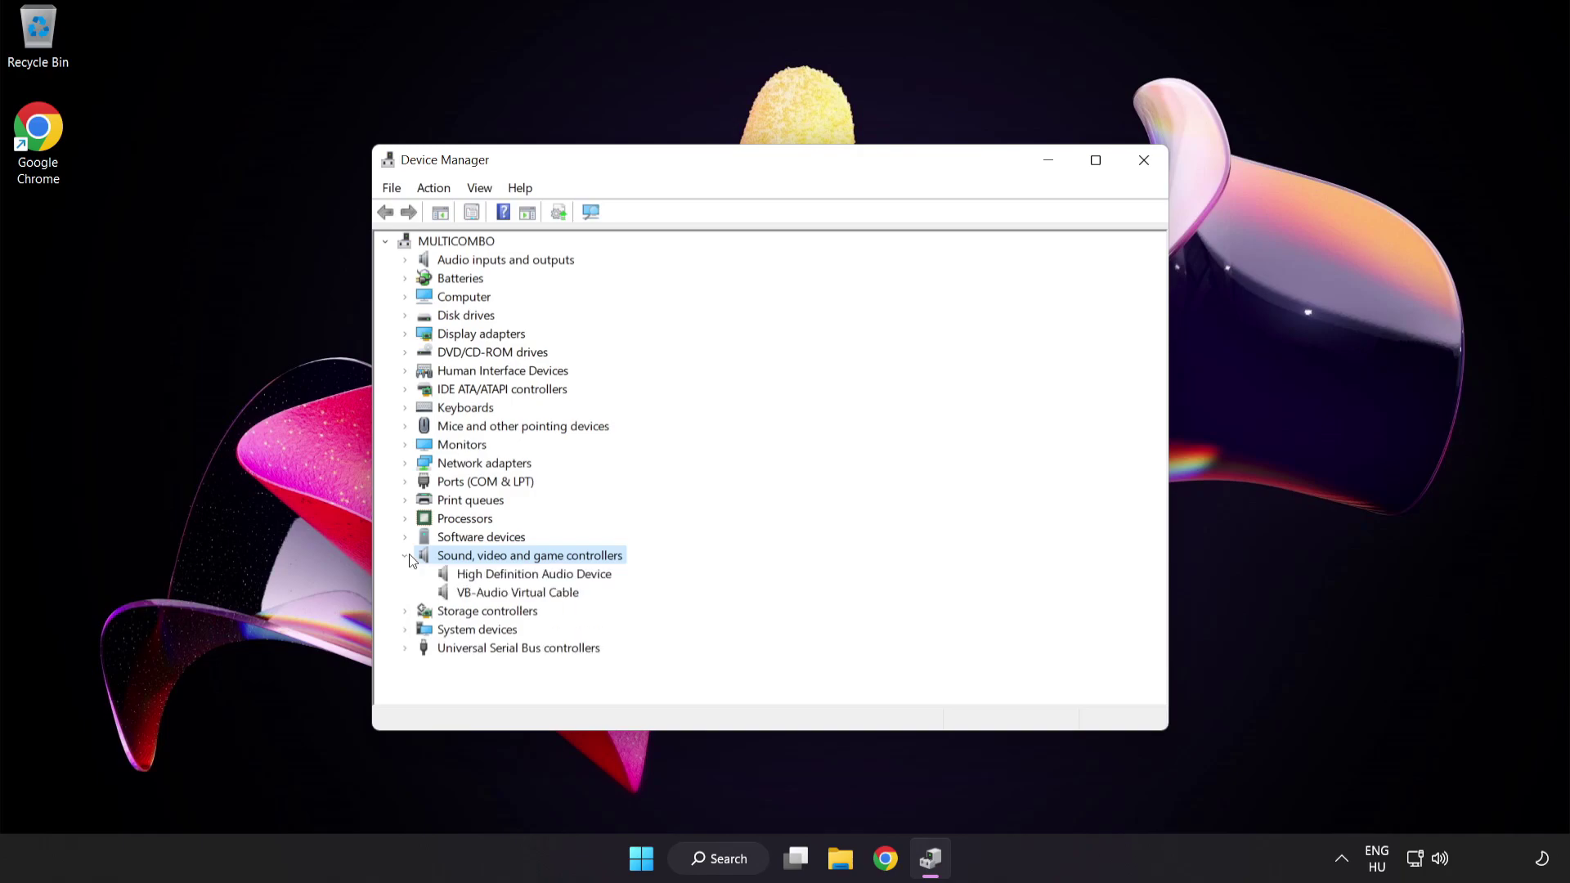
pyautogui.click(472, 574)
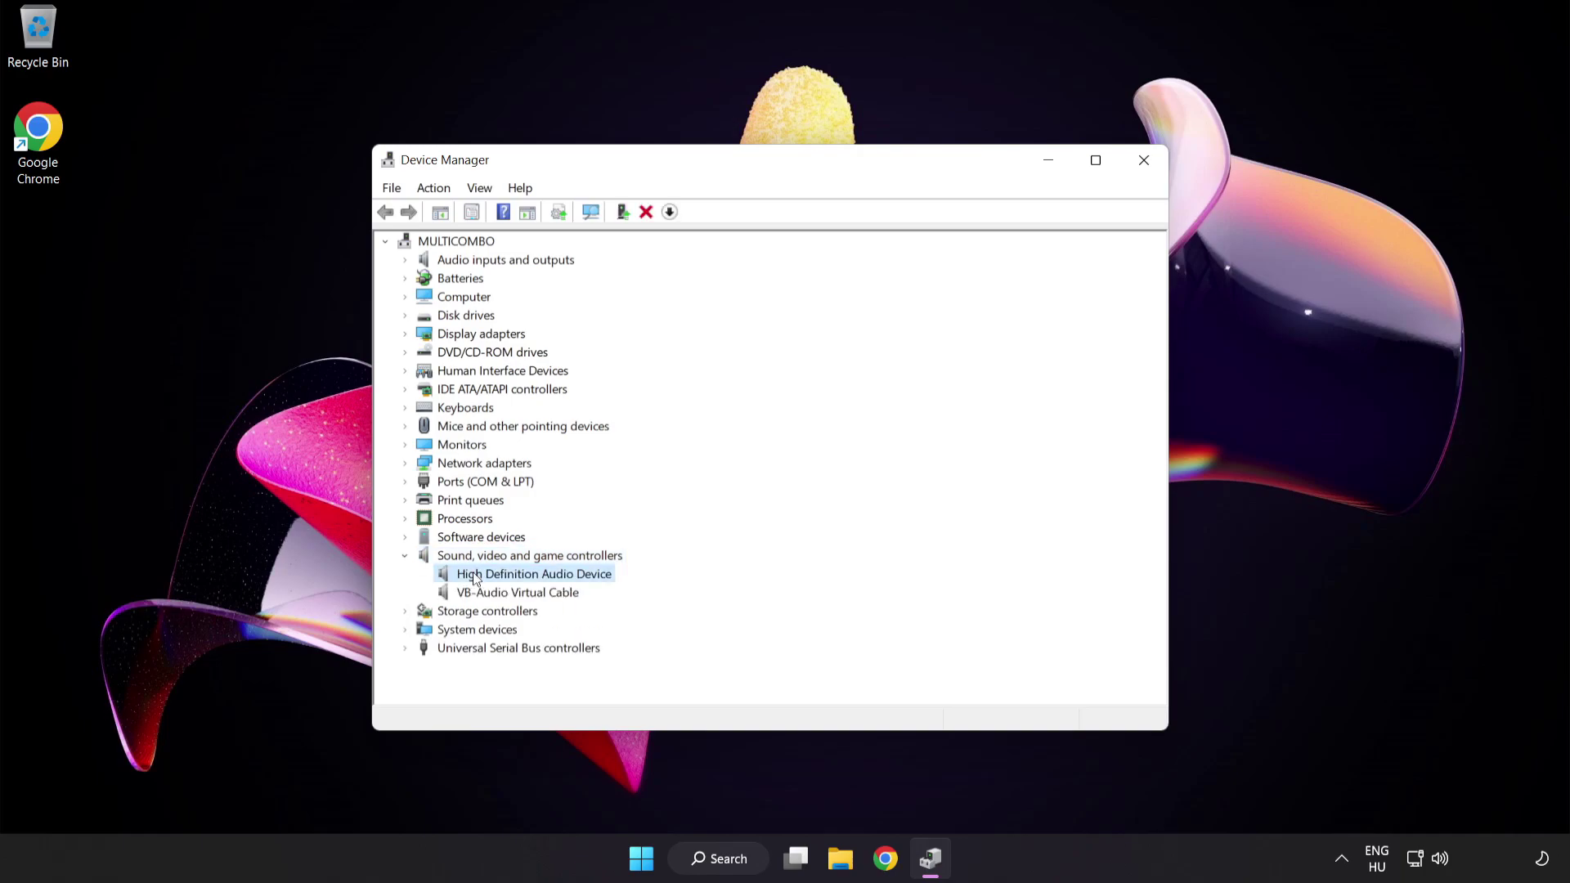
pyautogui.rightClick(545, 576)
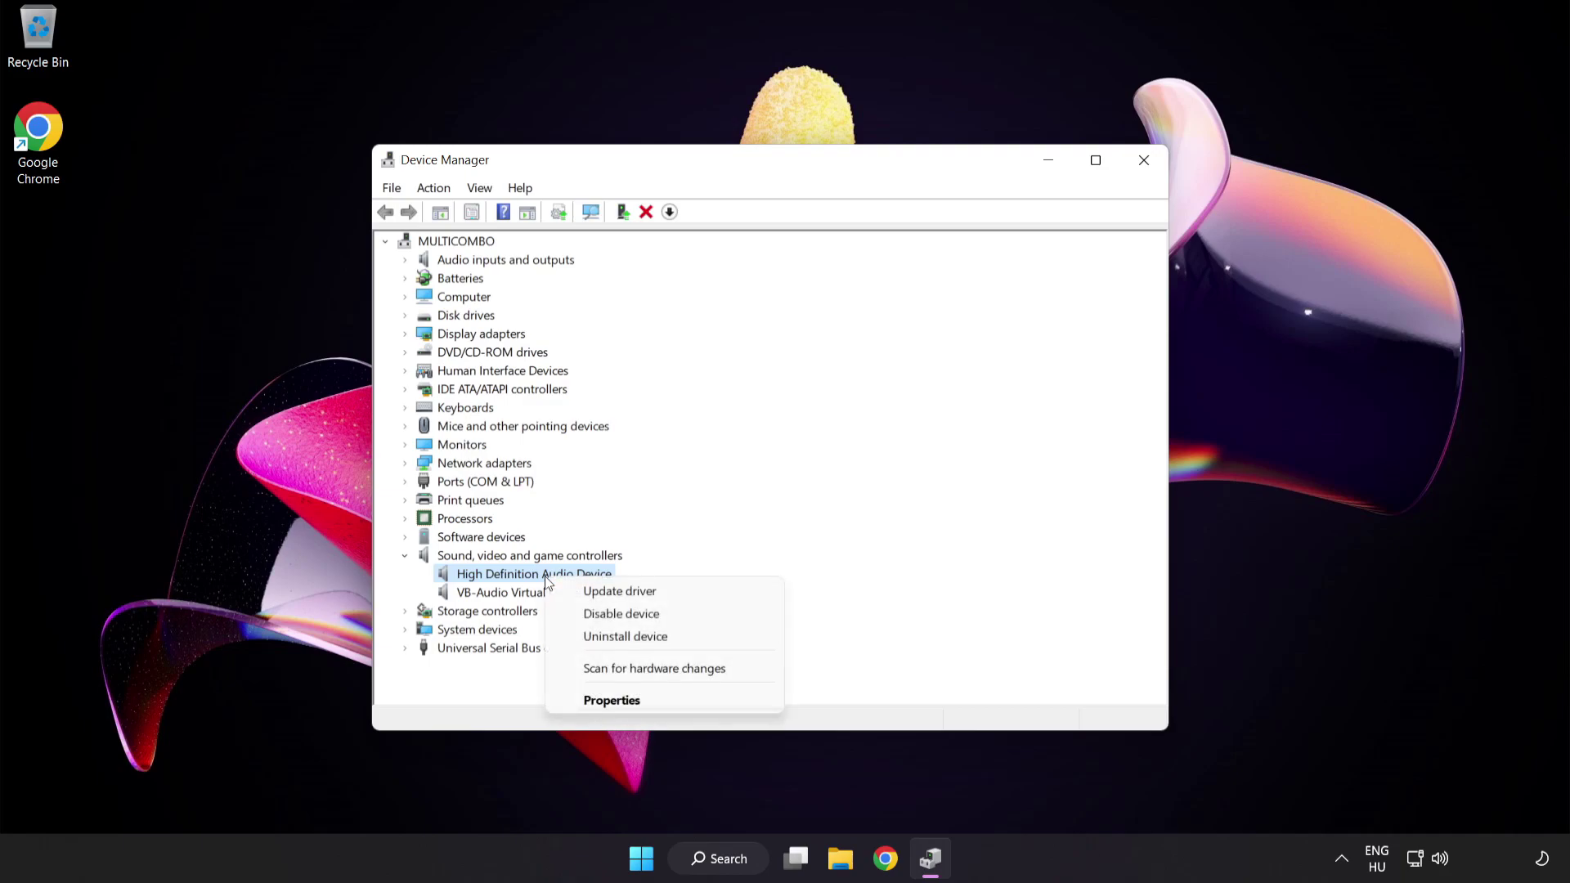
# Update the audio driver by picking High Definition Audio Device from the compatible list and accepting the warning
pyautogui.click(671, 602)
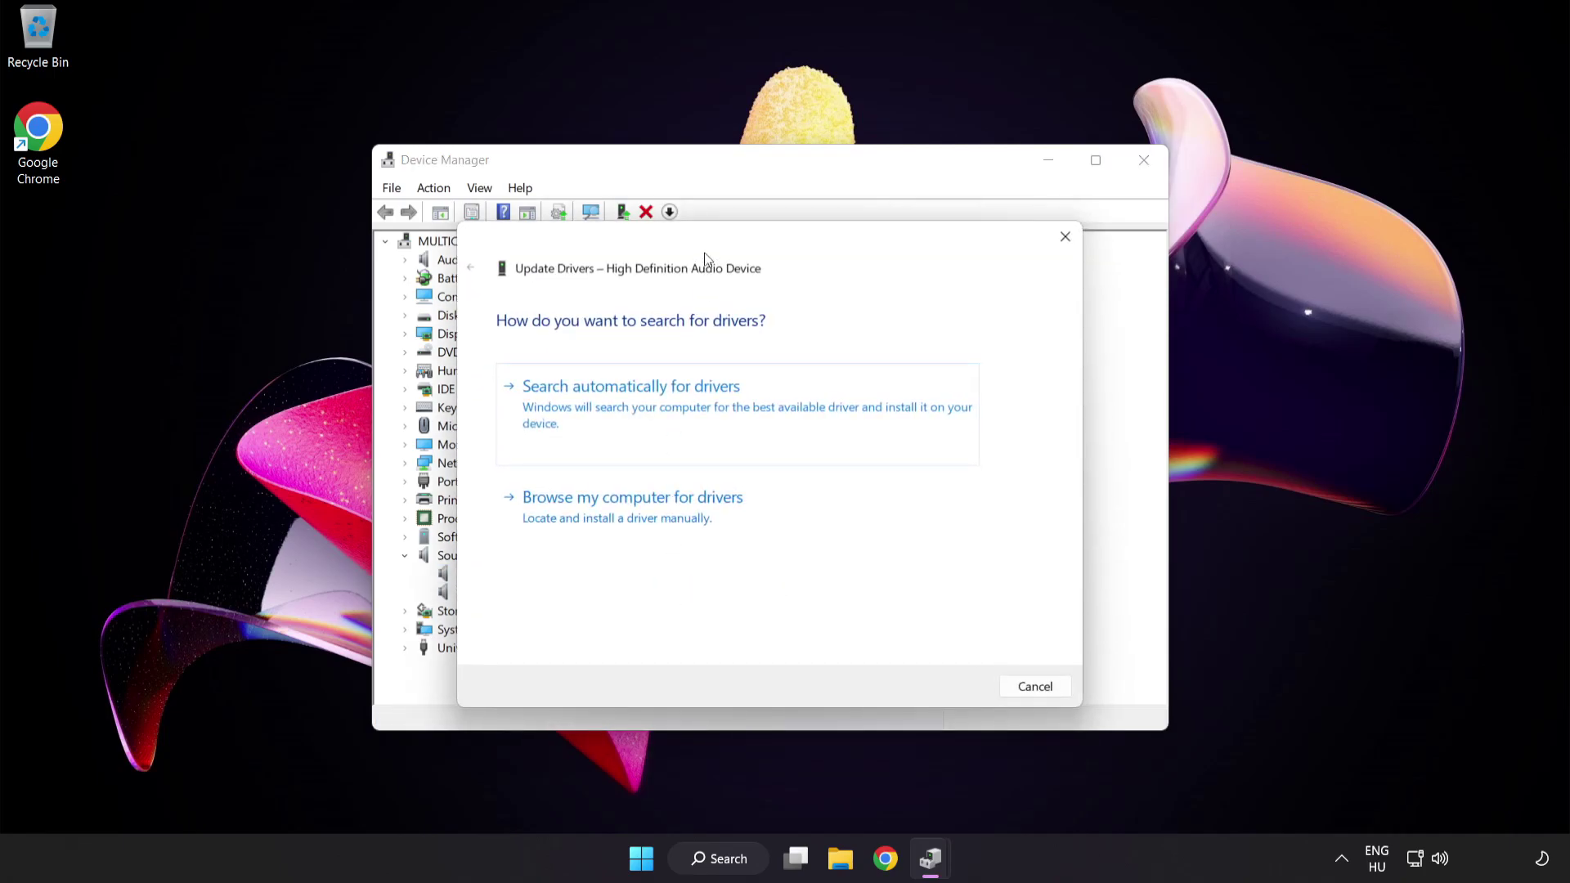
pyautogui.moveTo(709, 249); pyautogui.dragTo(745, 222)
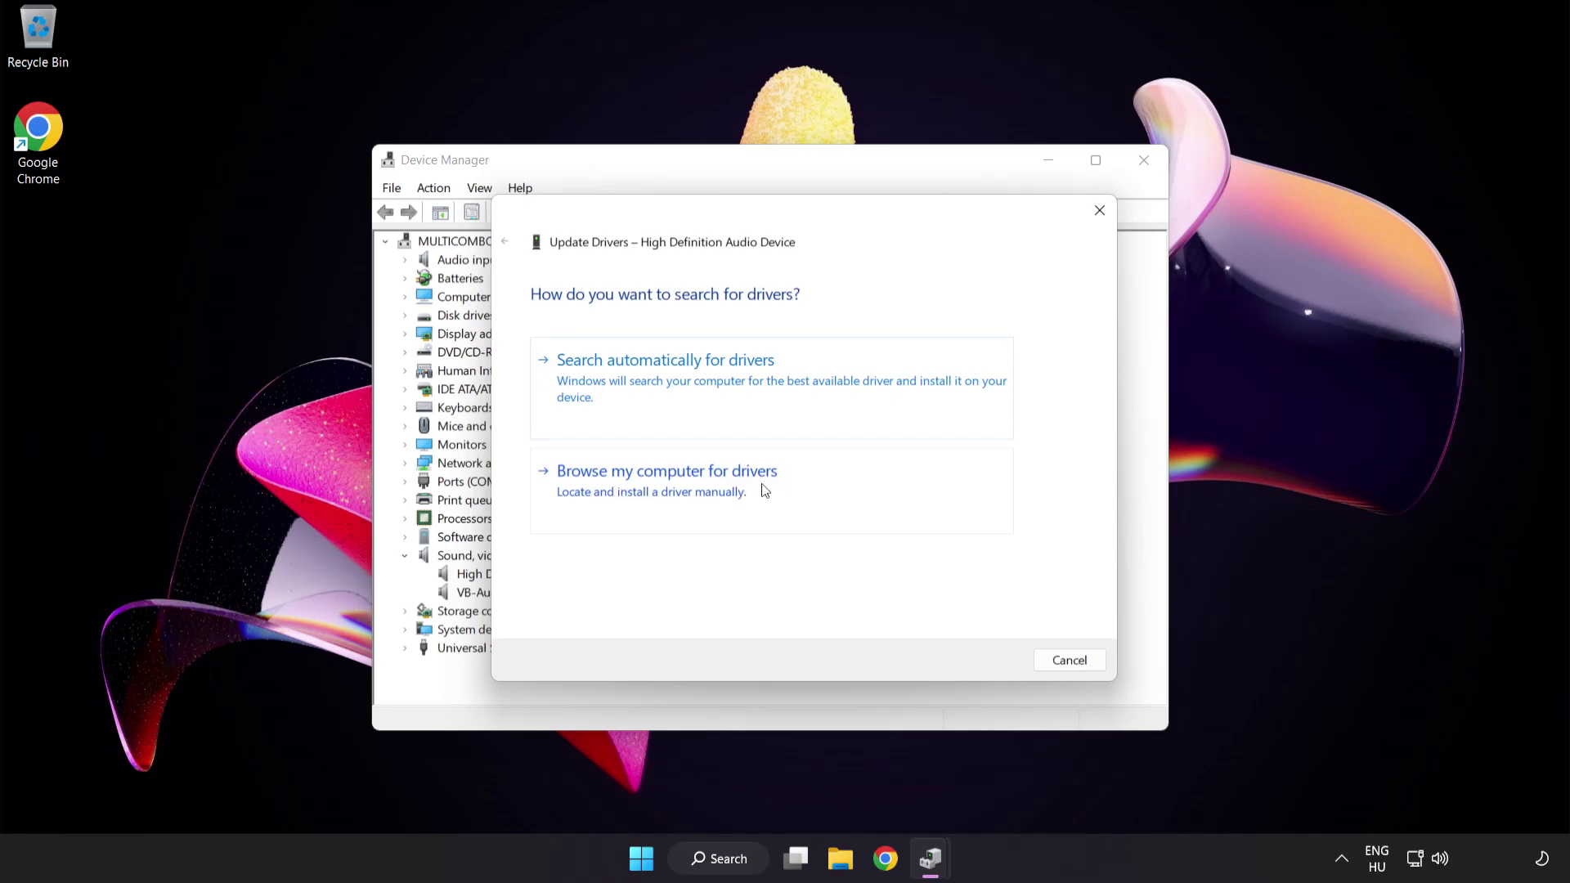
pyautogui.click(708, 497)
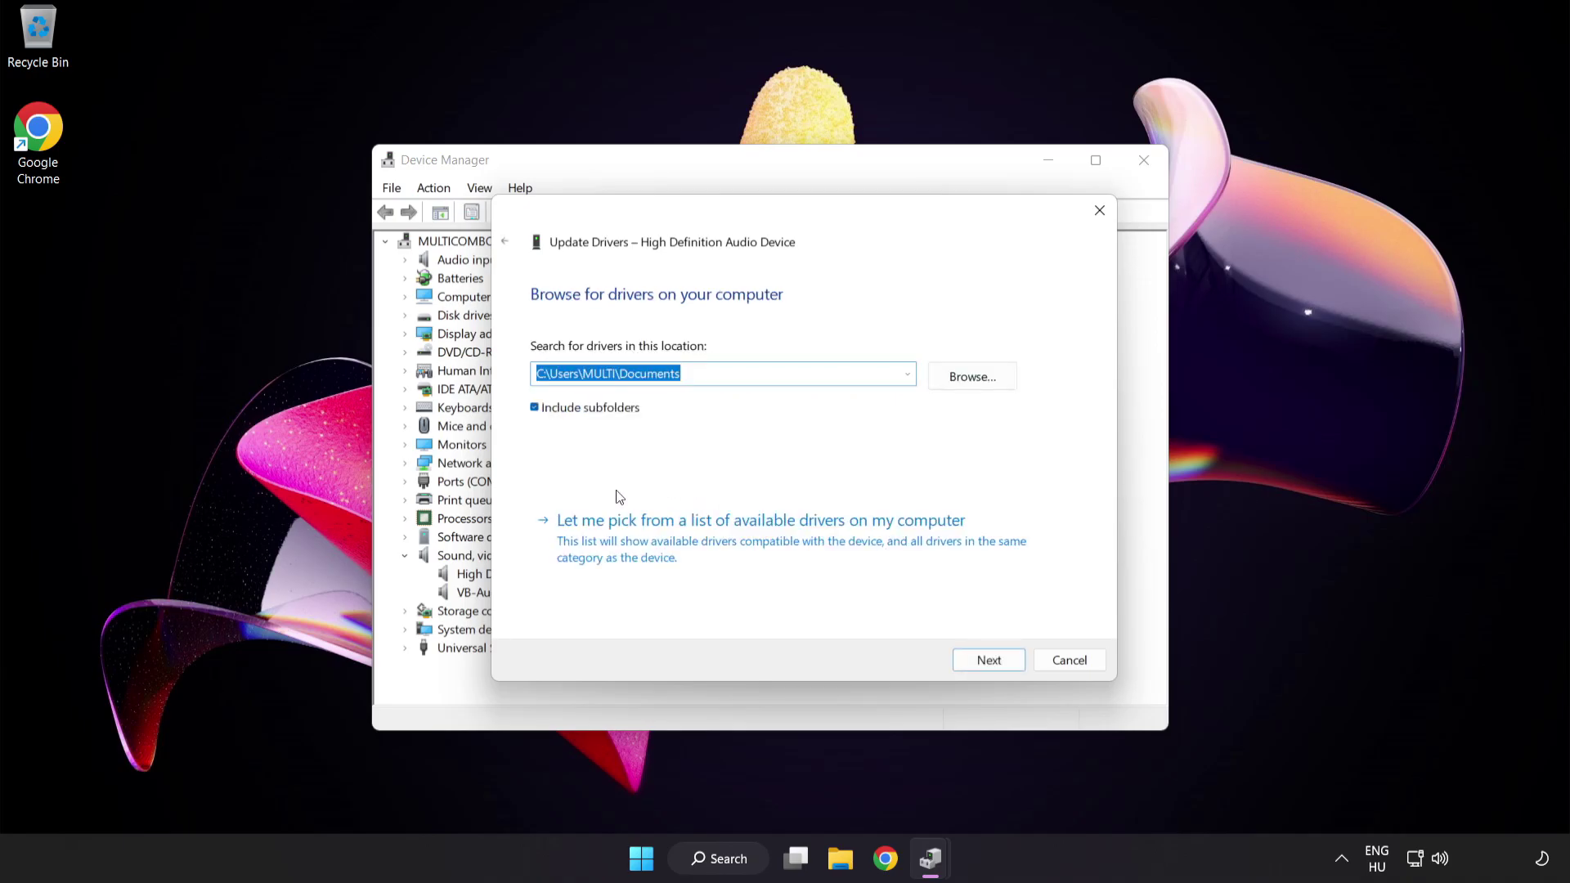
pyautogui.click(691, 553)
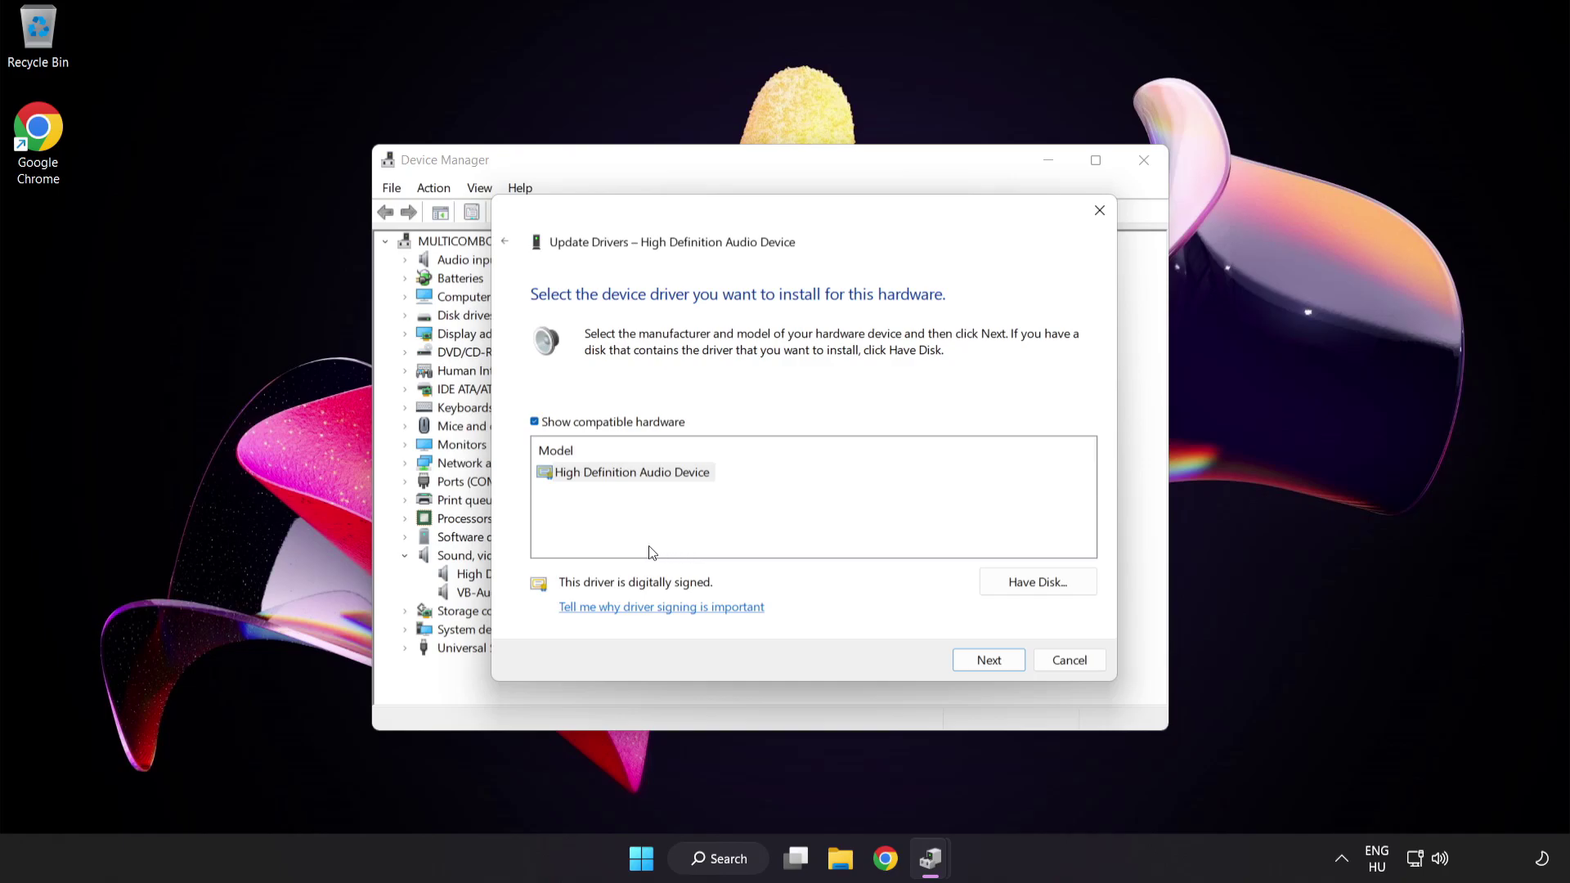
pyautogui.click(575, 474)
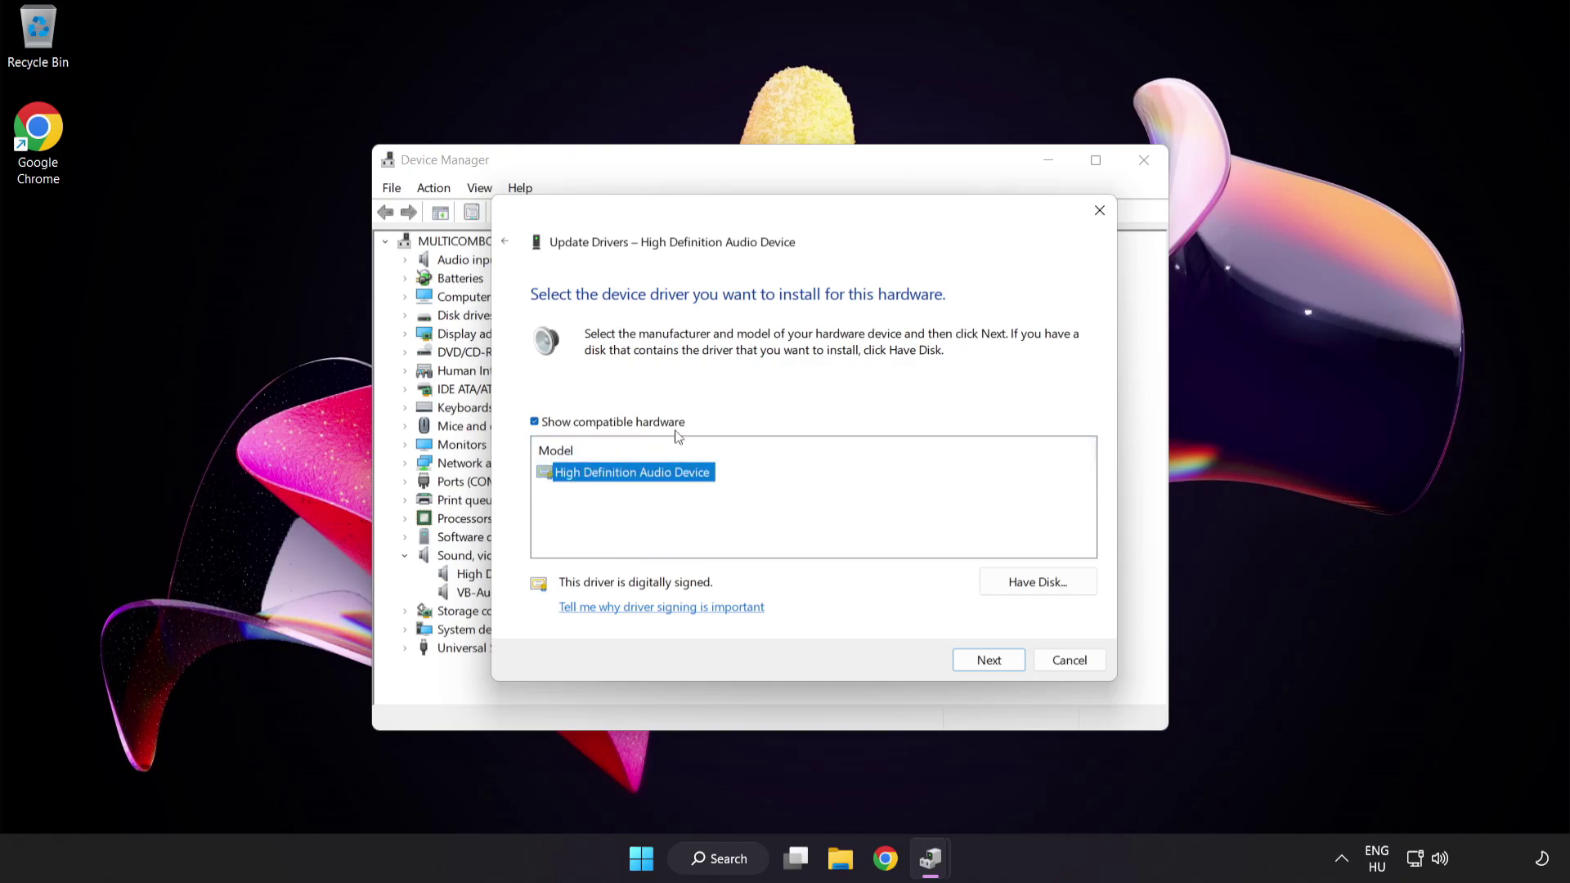
pyautogui.click(999, 663)
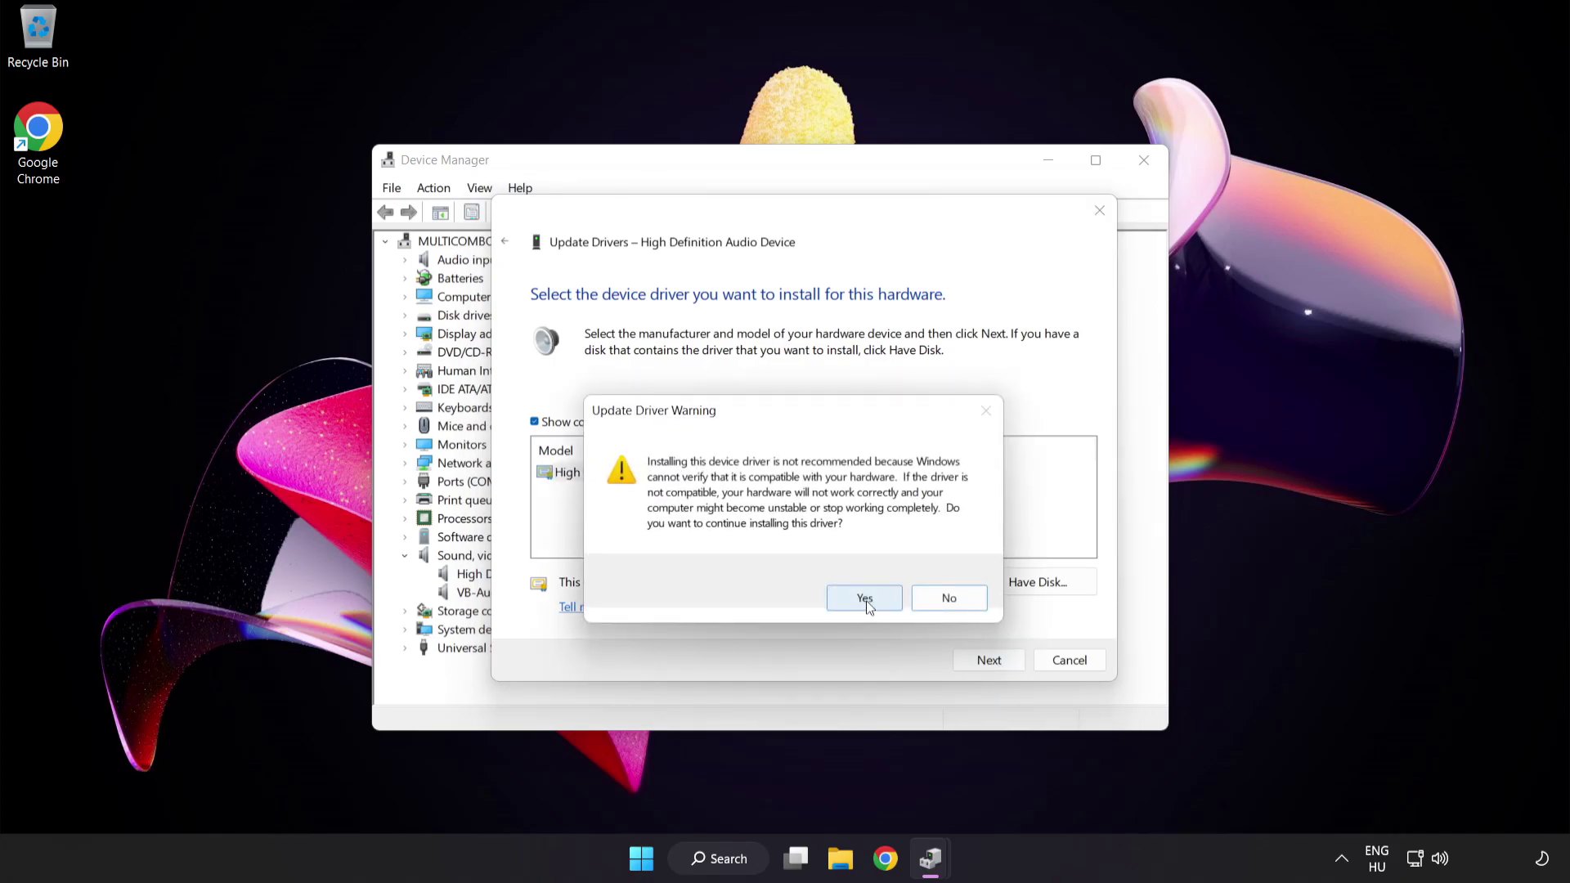
pyautogui.click(865, 600)
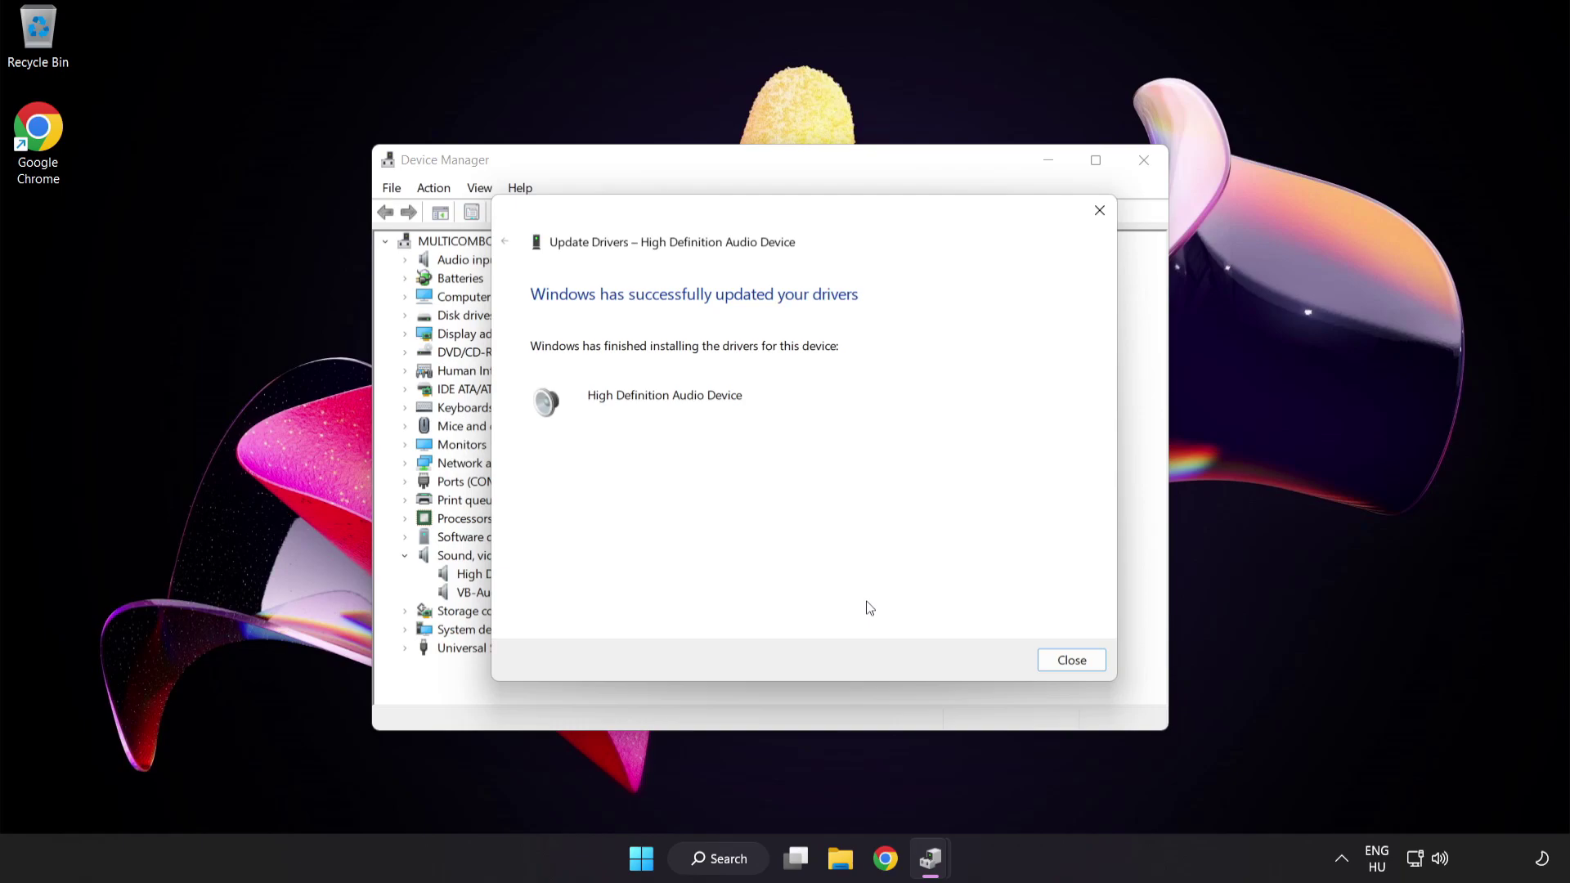
# Close the Update Drivers wizard and Device Manager, then restart the PC from Start's power options
pyautogui.click(1079, 664)
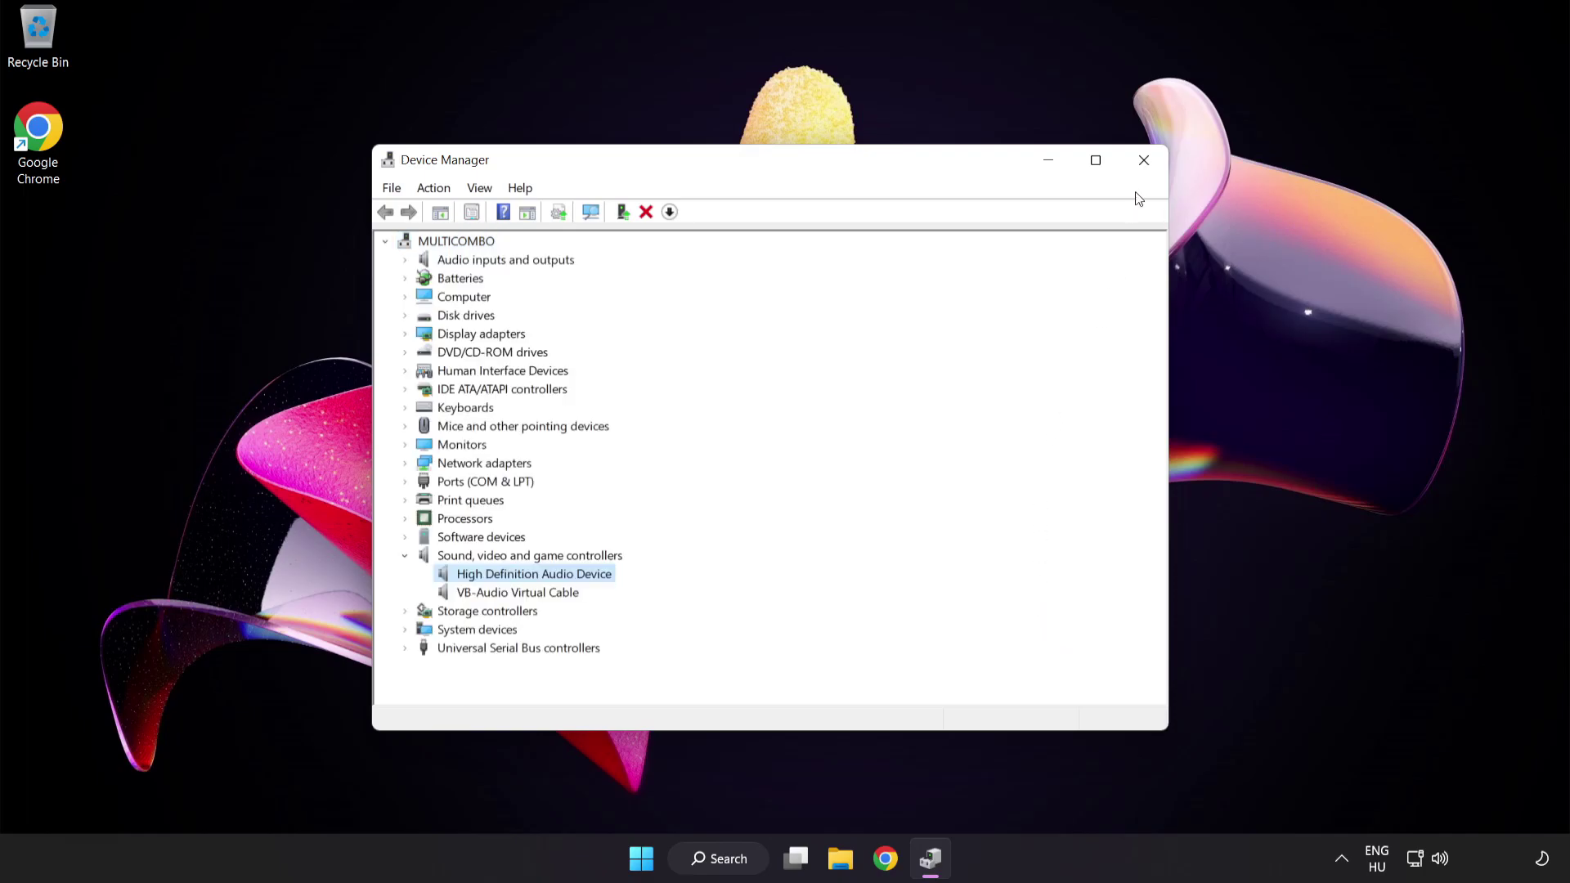
pyautogui.click(1146, 164)
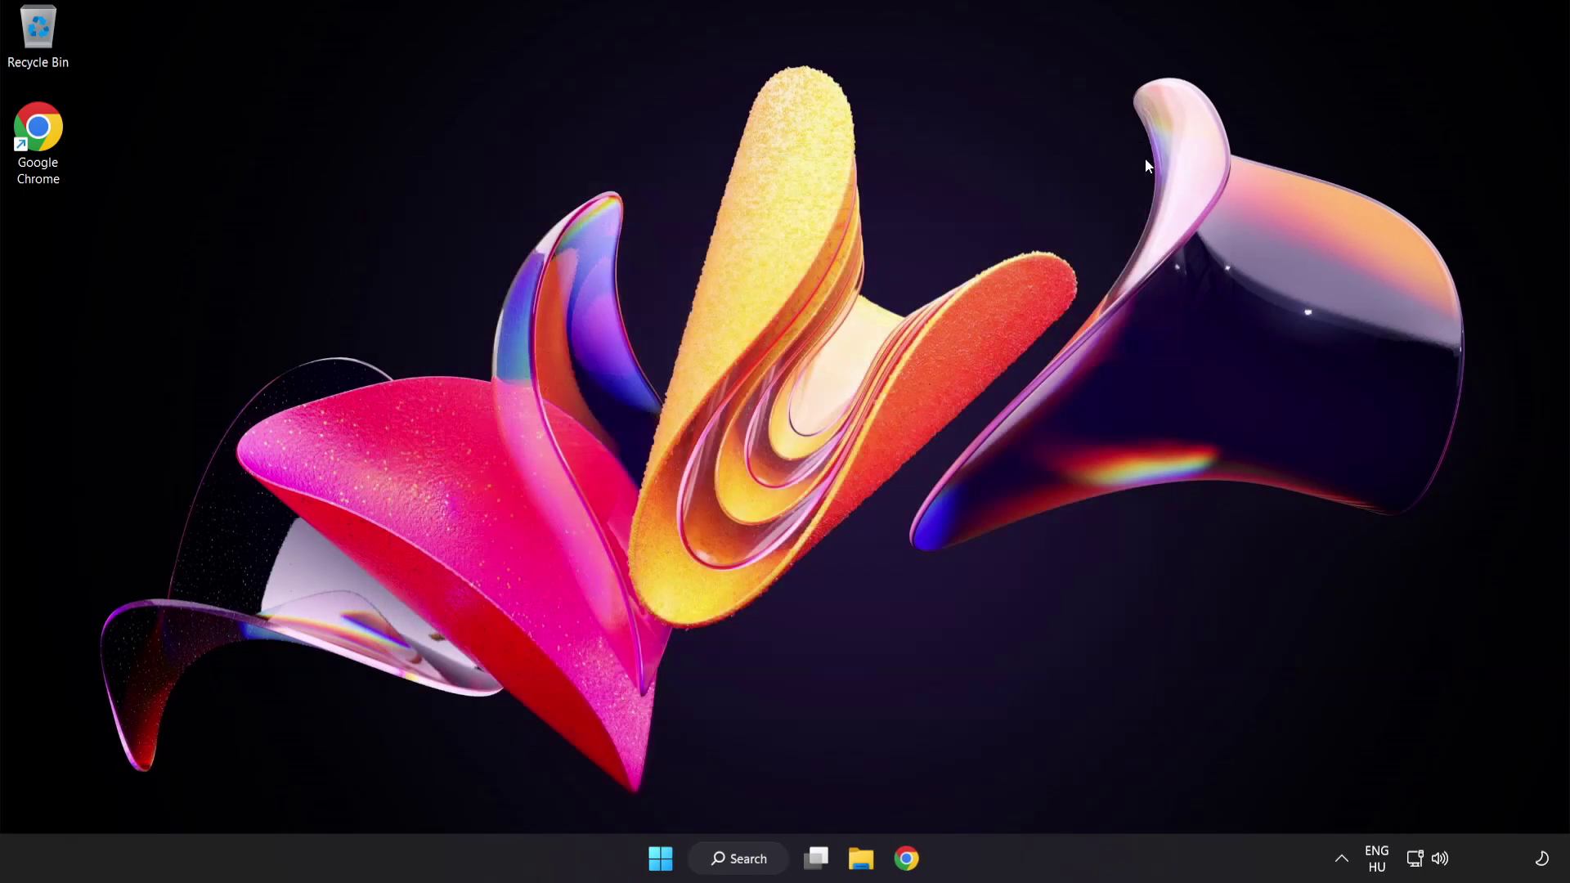
pyautogui.click(665, 859)
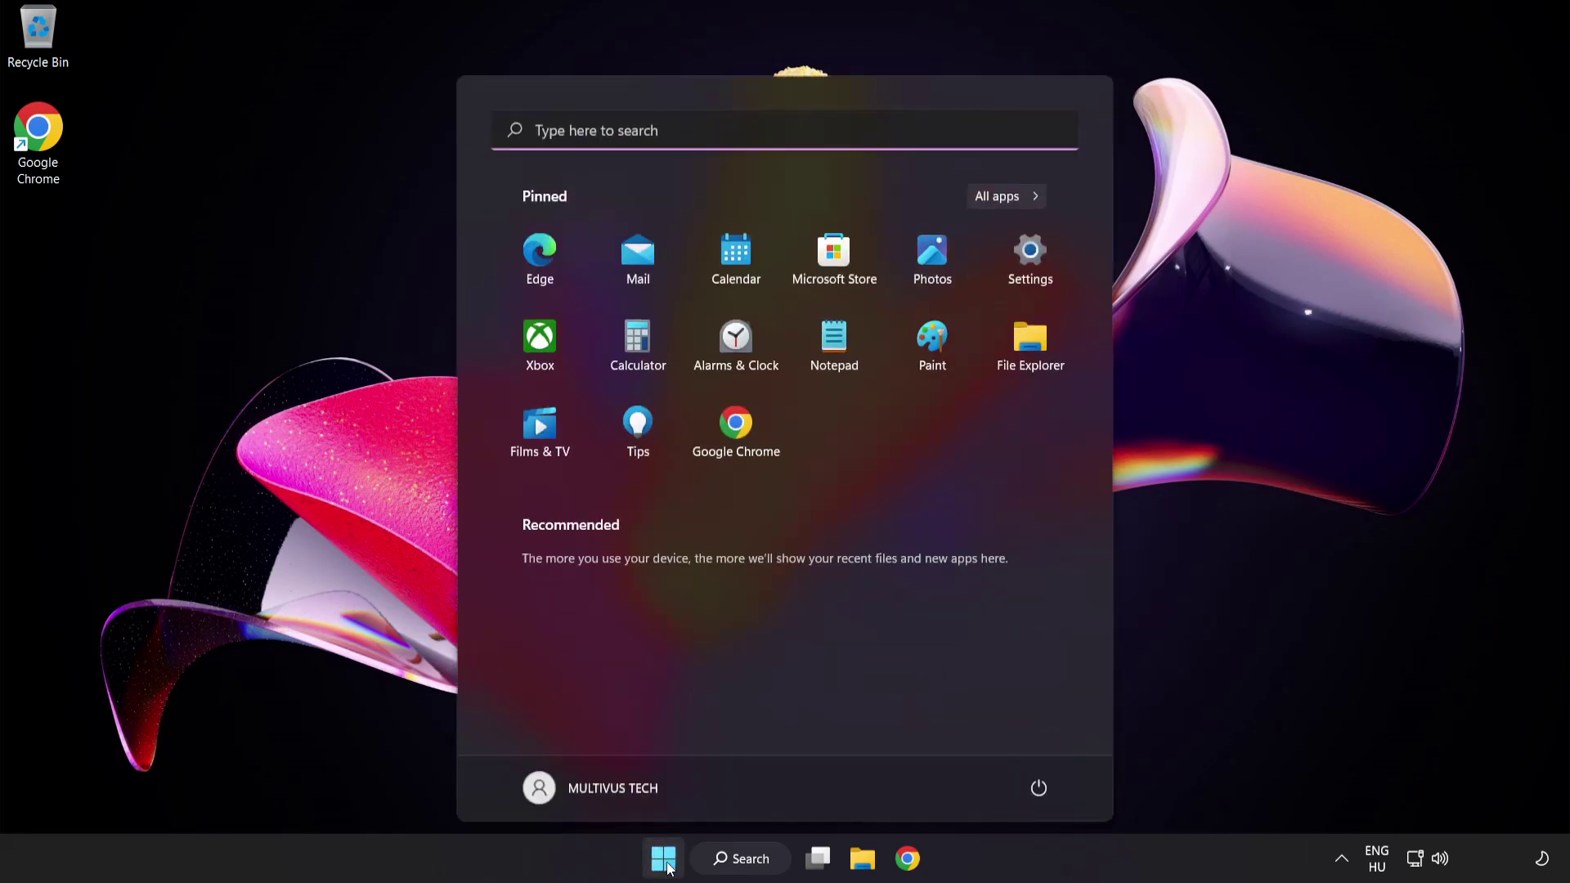
pyautogui.click(1038, 787)
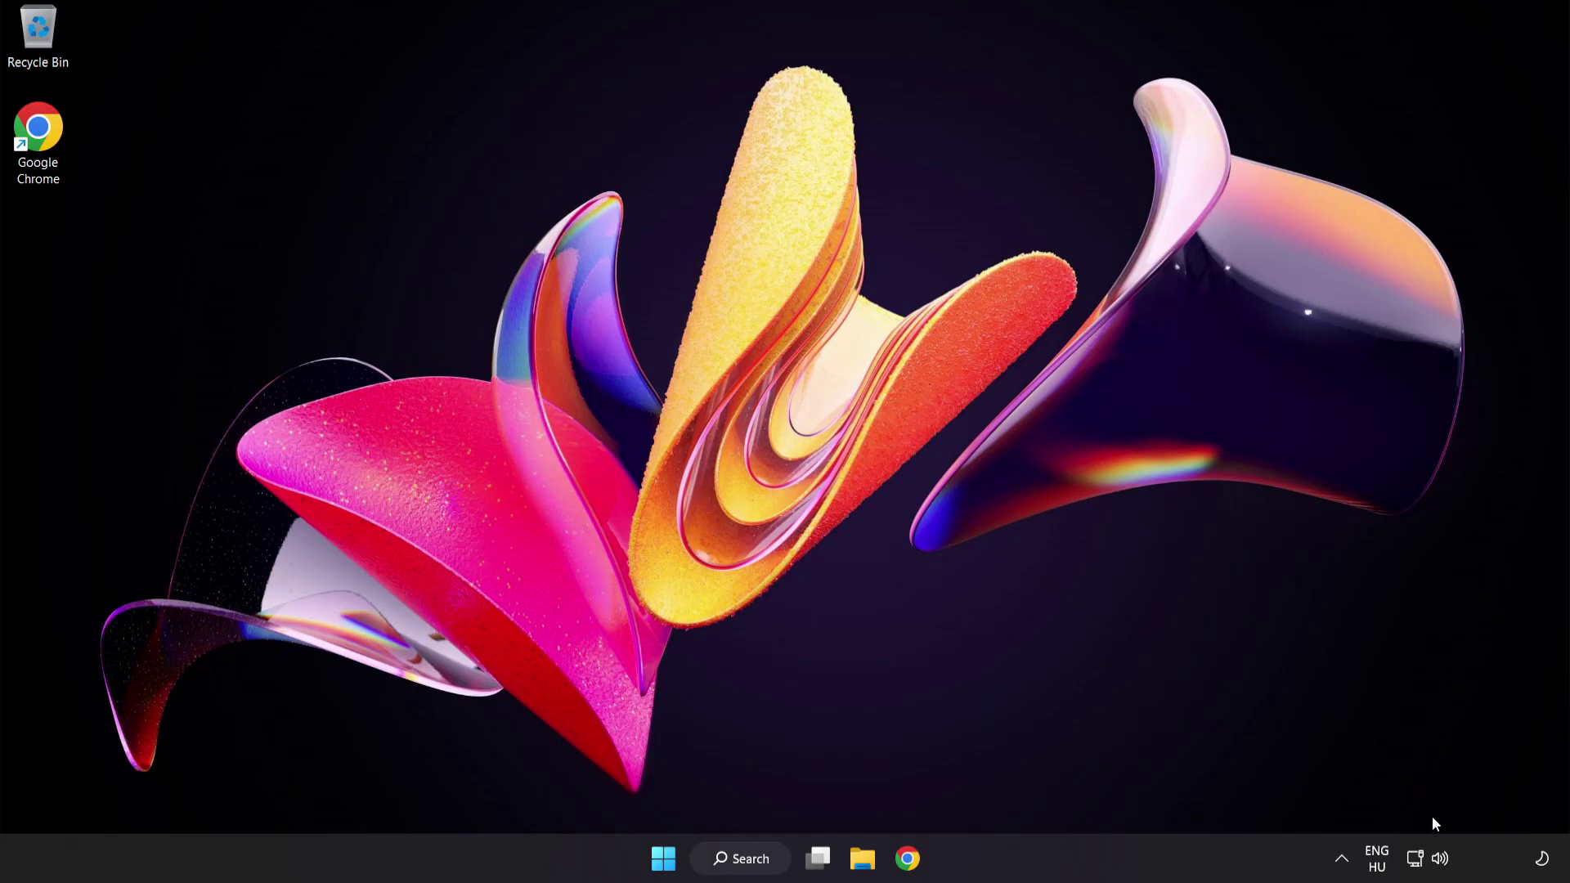
# Run Troubleshoot sound problems from the taskbar speaker icon's menu
pyautogui.rightClick(1441, 859)
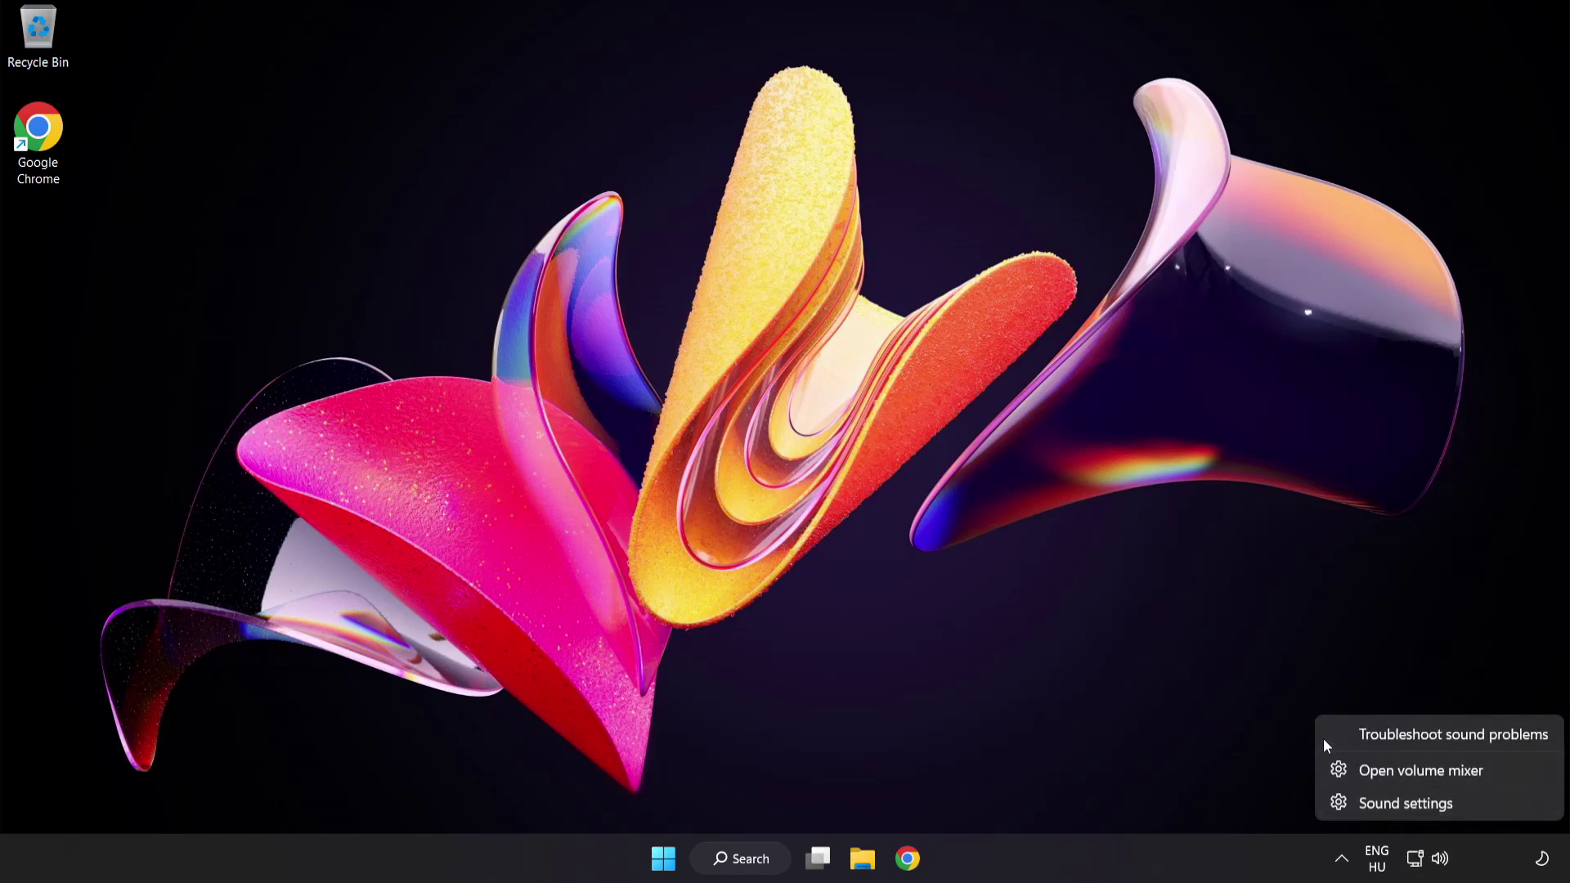
pyautogui.click(1463, 739)
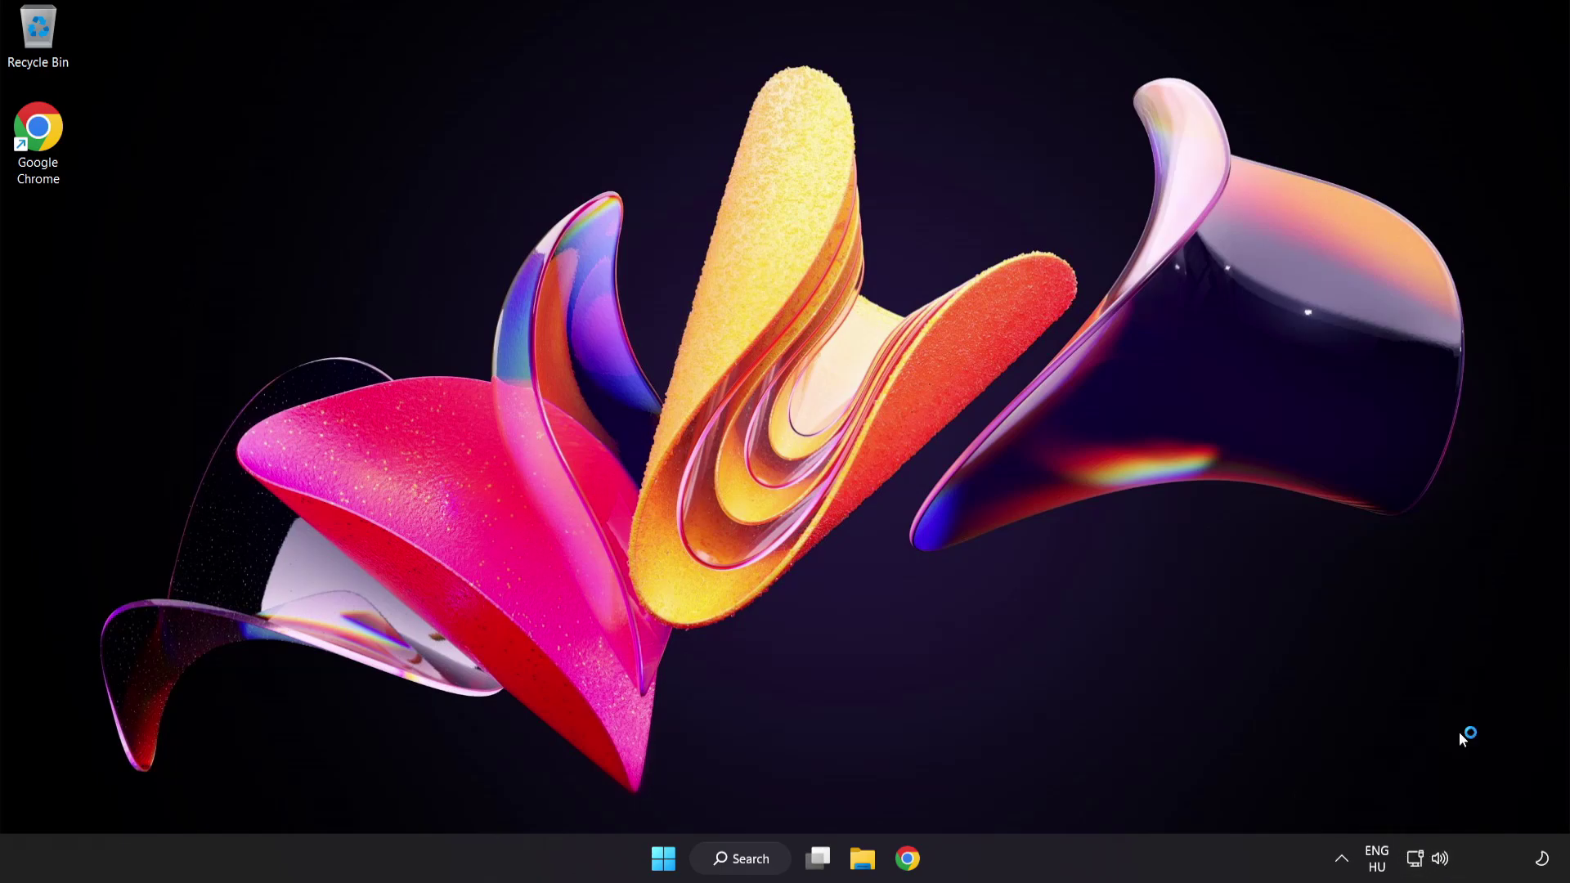